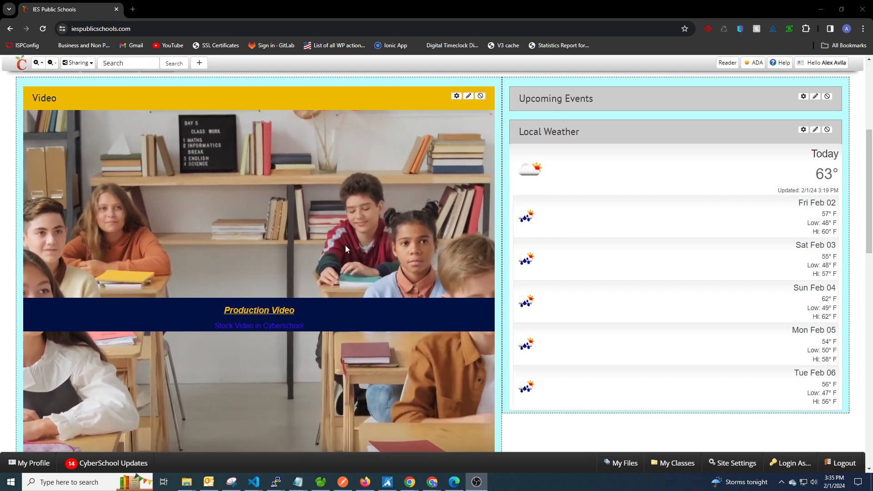
Switch the Video widget's layout to Slider and turn off Default Full Display
click(457, 97)
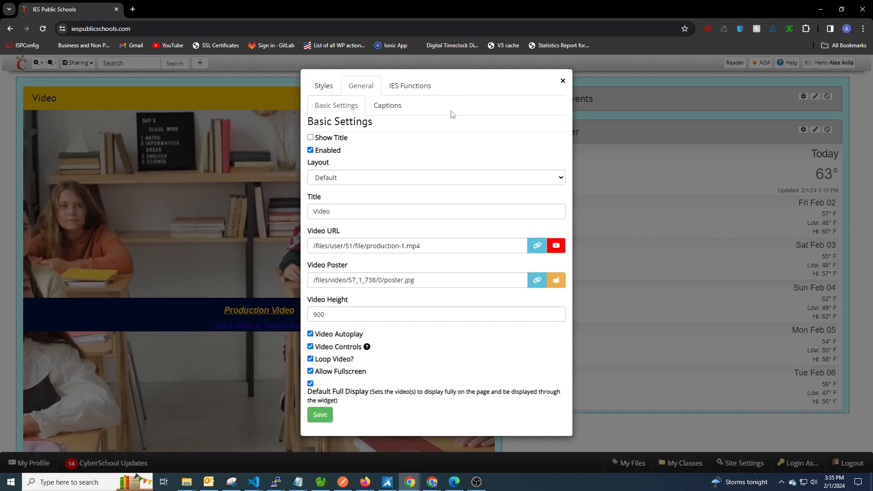
click(337, 180)
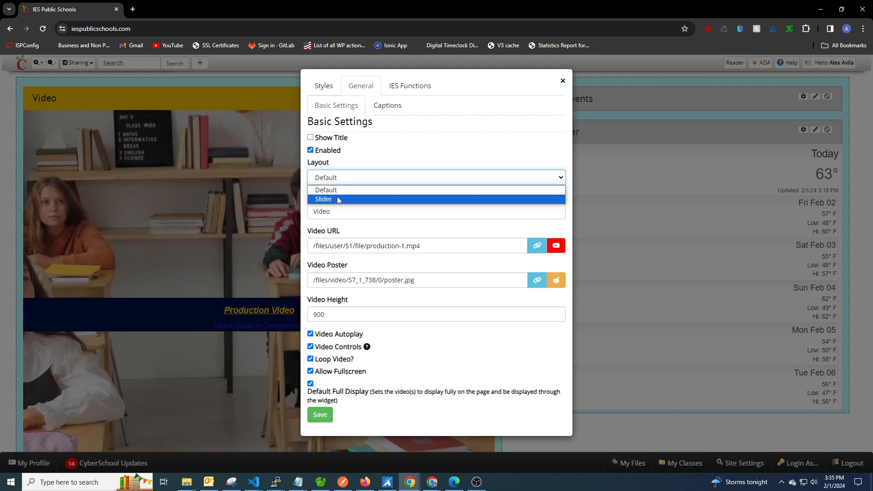
click(337, 196)
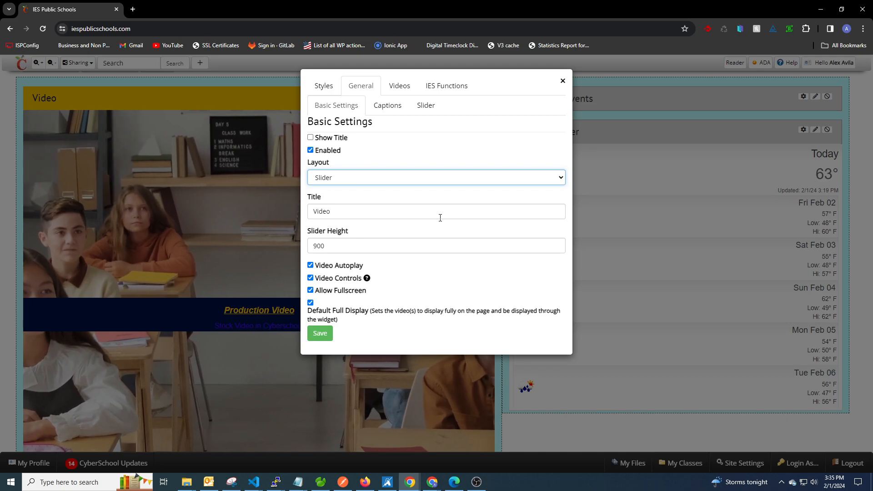
click(318, 304)
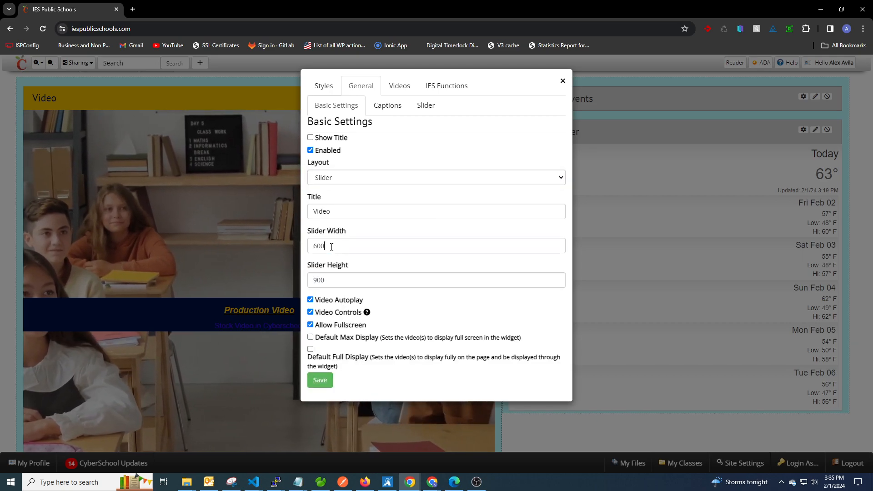
Set the slider width to 900 and the slider height to 500
double_click(370, 244)
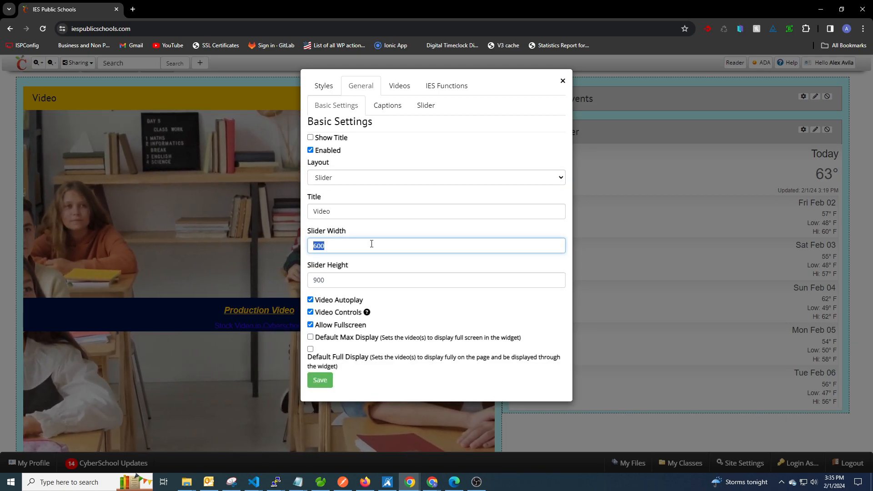
text(900)
key(ctrl+a)
text(500)
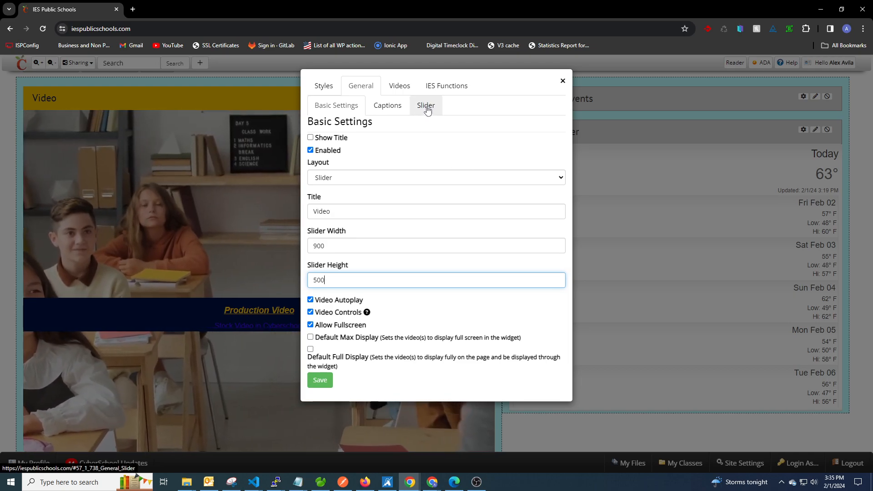
Review the widget's caption options and its slider options, including the video selection location
click(396, 112)
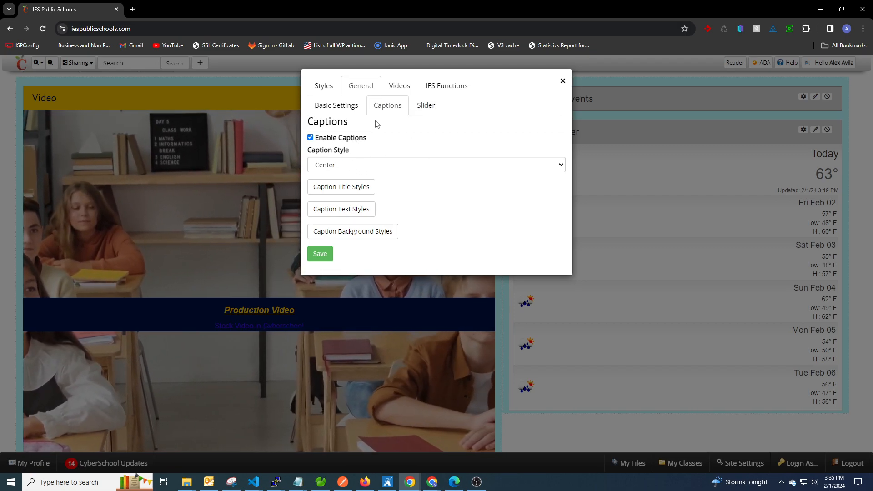
click(423, 108)
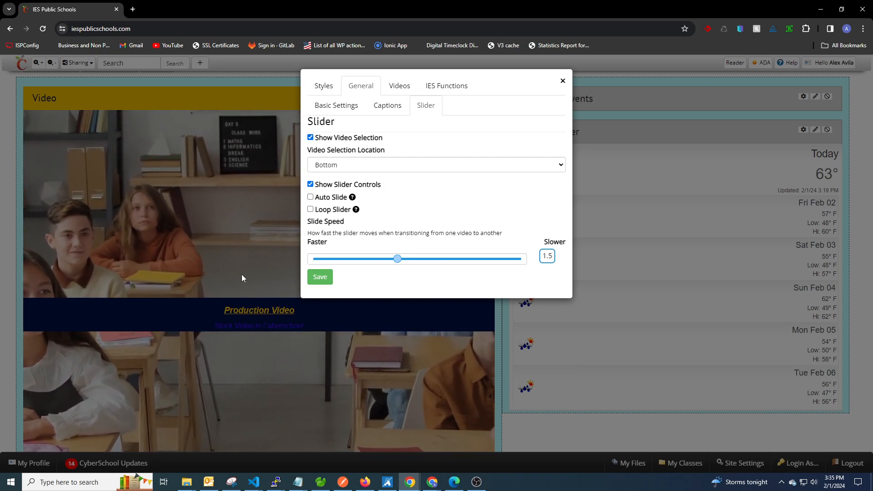
drag(390, 149, 311, 150)
click(397, 151)
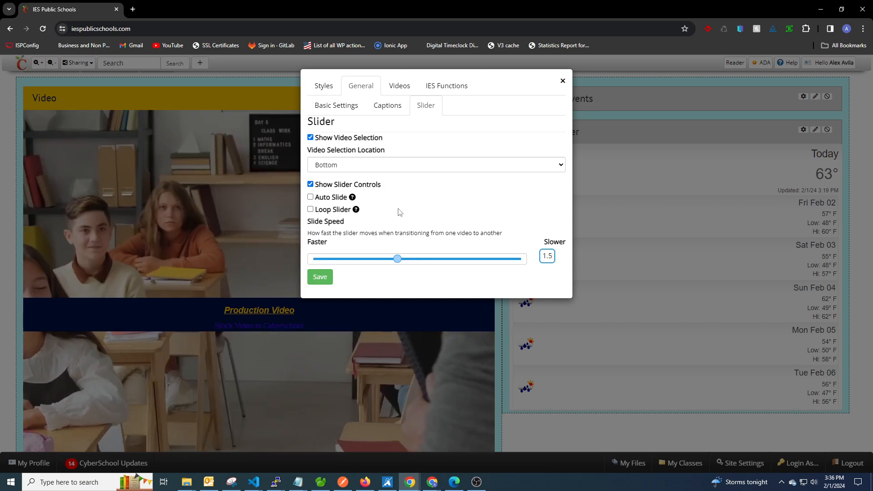
click(337, 105)
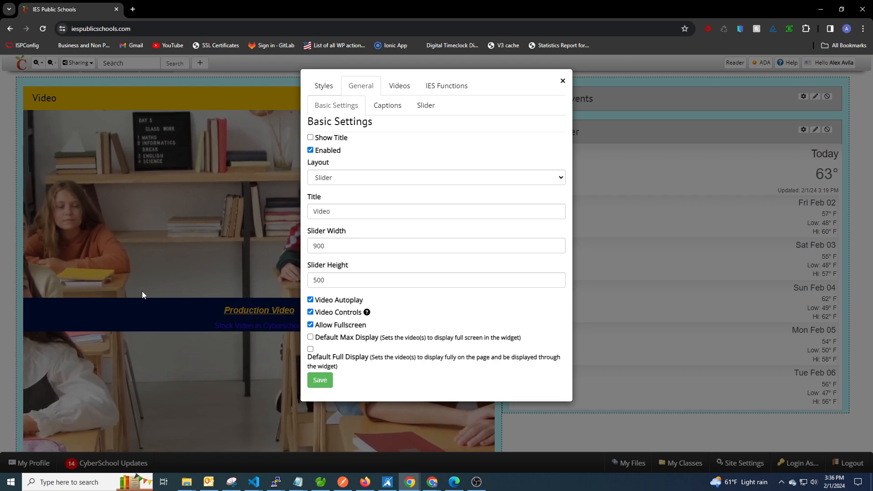
Enable Auto Slide, switch Loop Slider on and off again, and disable Show Video Selection in the slider options
click(428, 106)
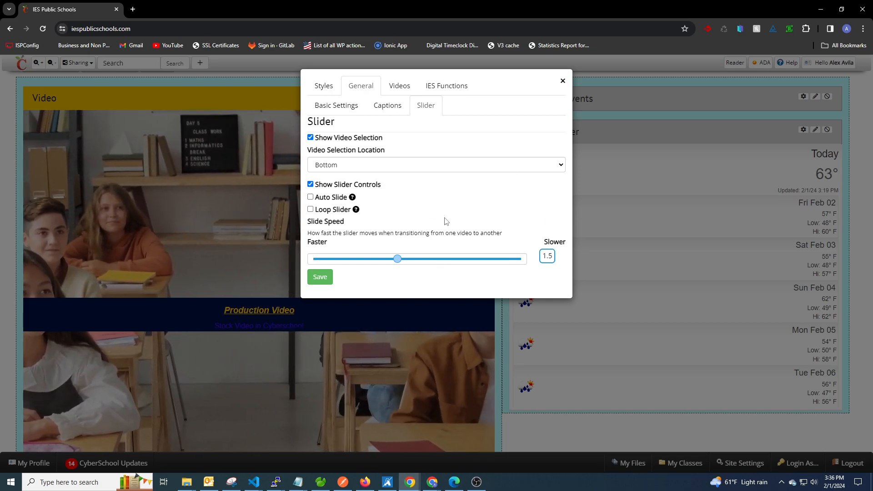
click(326, 200)
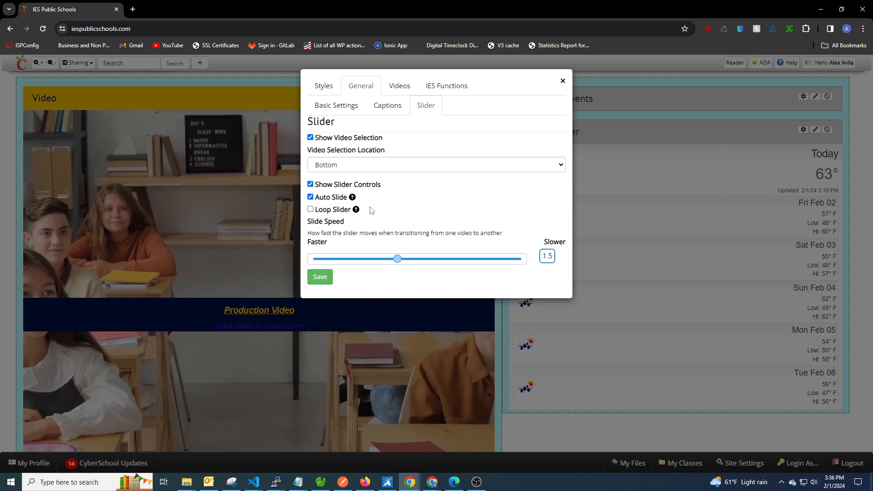
click(336, 211)
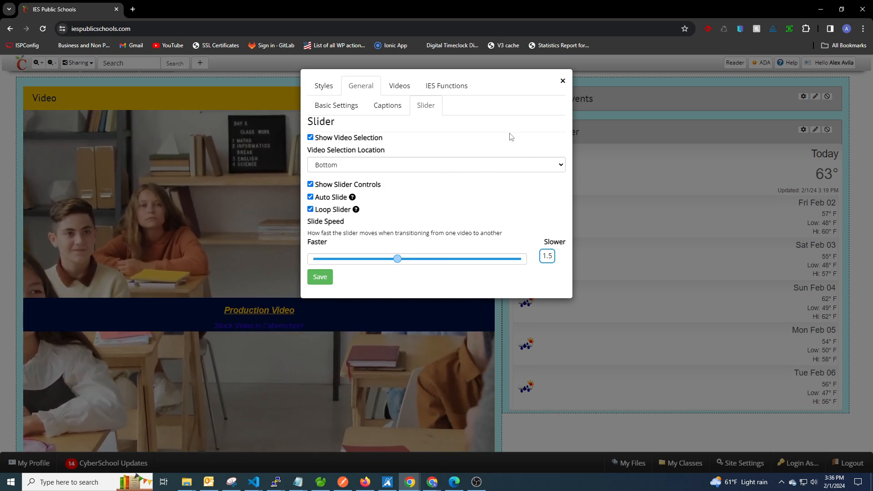
click(321, 211)
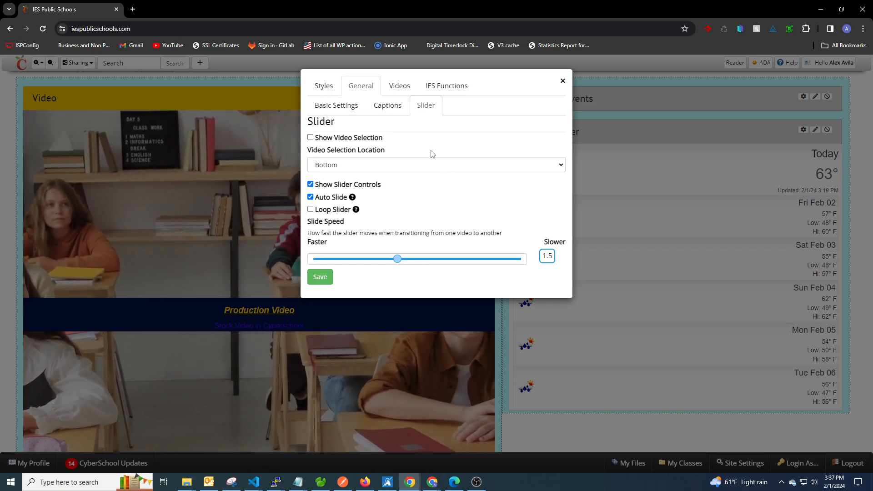
Set Video 1's URL to the server file production-1.mp4 and generate a poster as its thumbnail
click(403, 91)
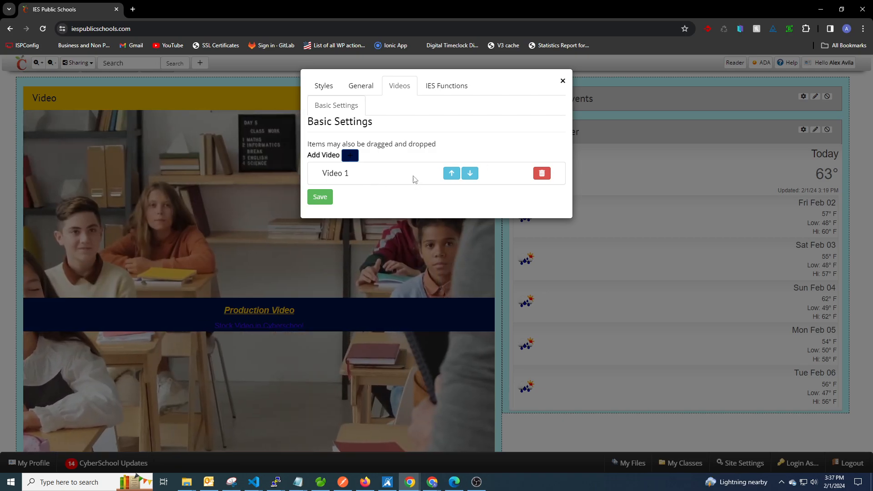
click(376, 179)
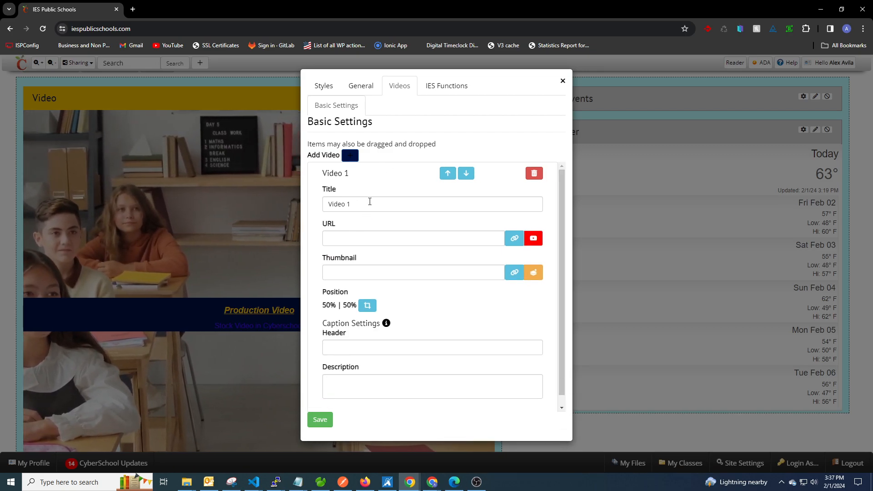
scroll(410, 277, down, 1)
scroll(396, 260, up, 1)
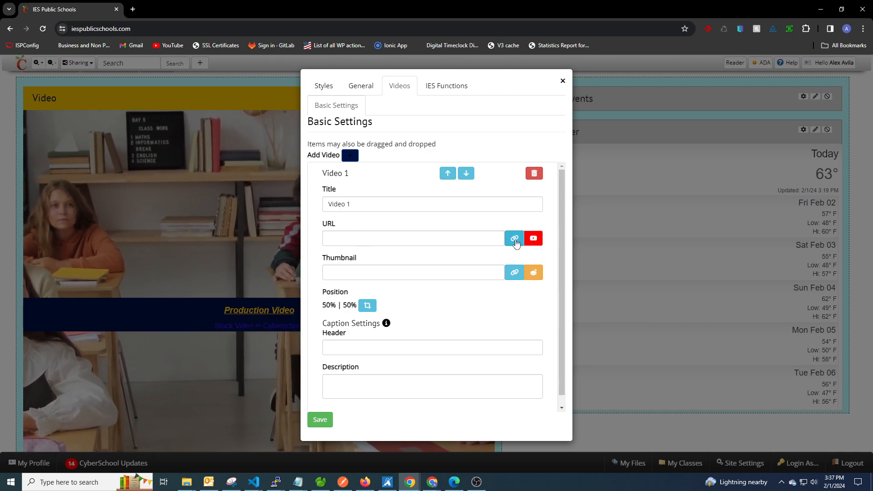
click(433, 237)
click(237, 195)
click(362, 196)
click(666, 351)
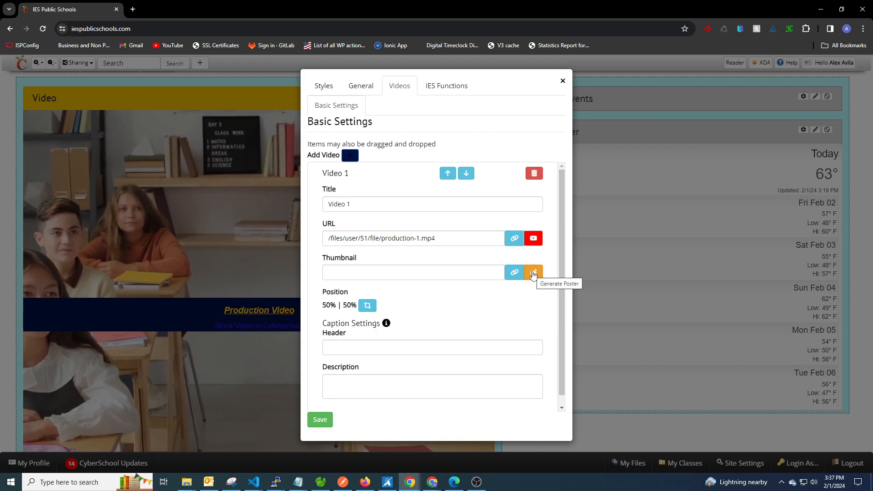
click(533, 273)
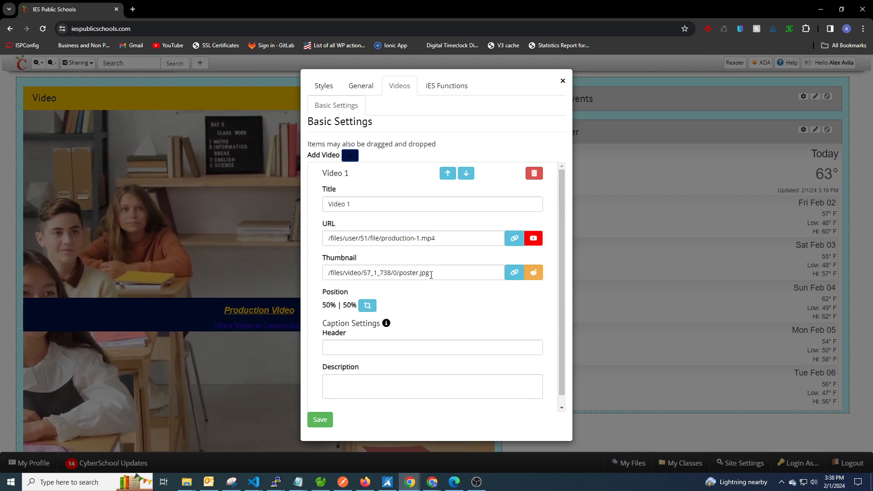
Give Video 1 the caption header "Production Video" and the description "stock video in Cyberschool"
scroll(434, 286, down, 1)
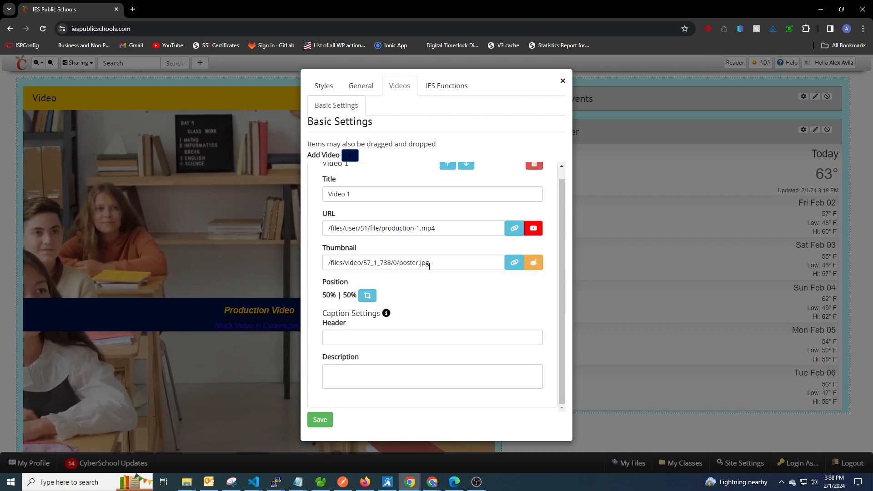
click(388, 337)
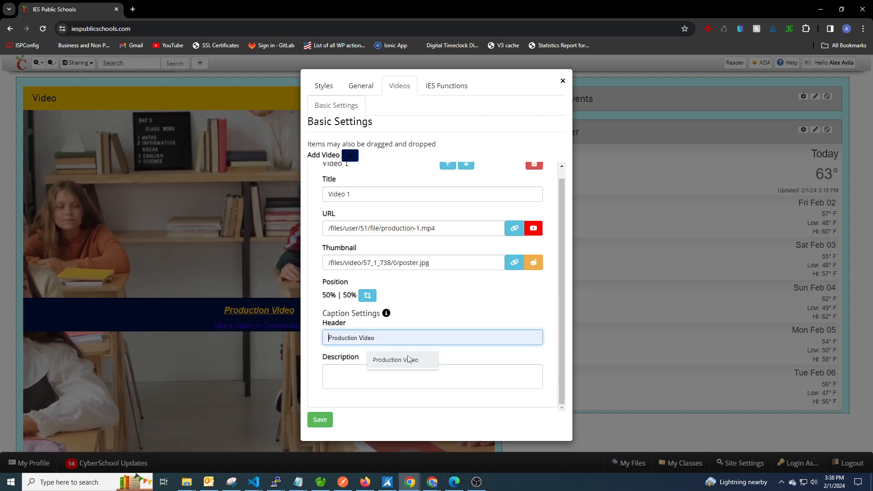
click(395, 360)
click(398, 370)
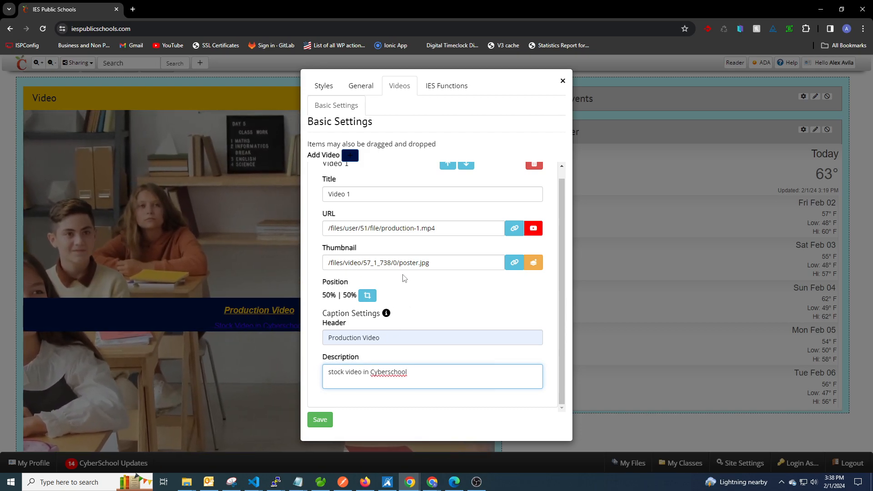
scroll(459, 321, up, 1)
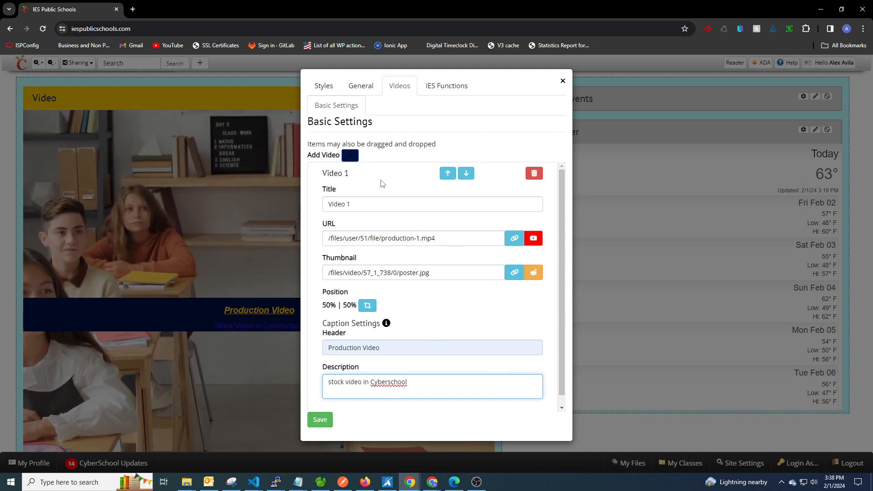
click(382, 183)
Add a second video to the slider and open the file upload area for its URL
click(350, 156)
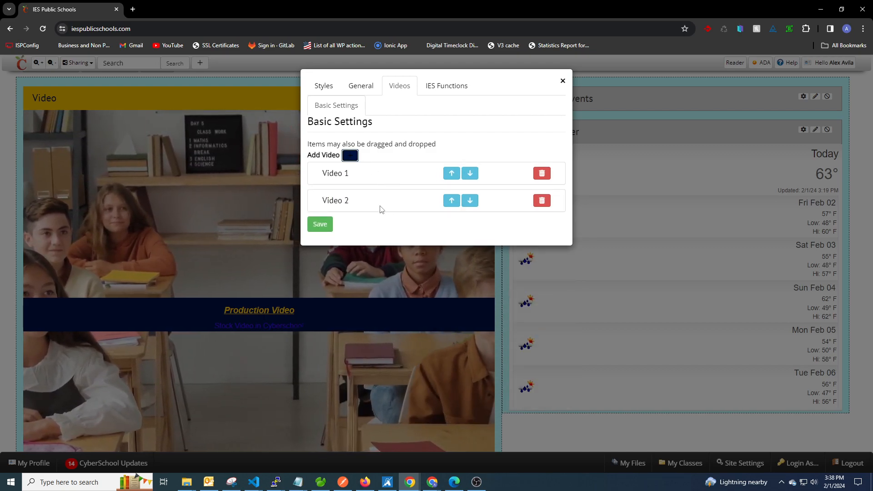
click(385, 208)
click(514, 266)
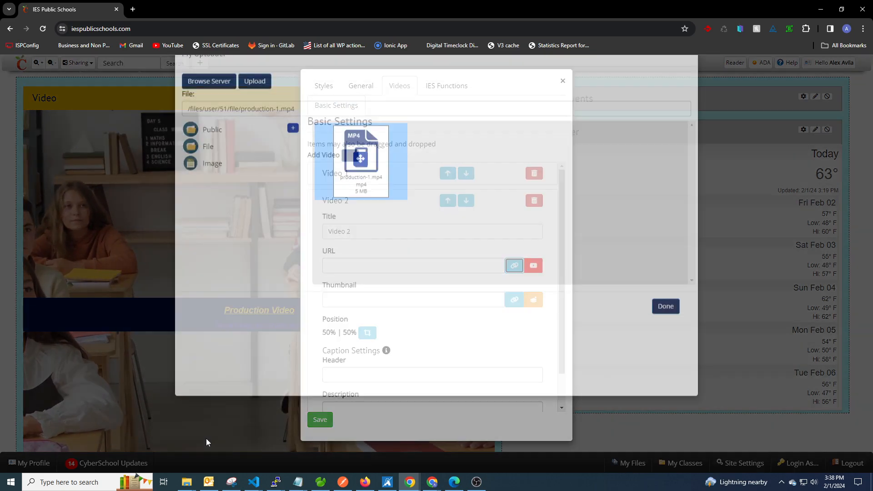
mouse_move(187, 481)
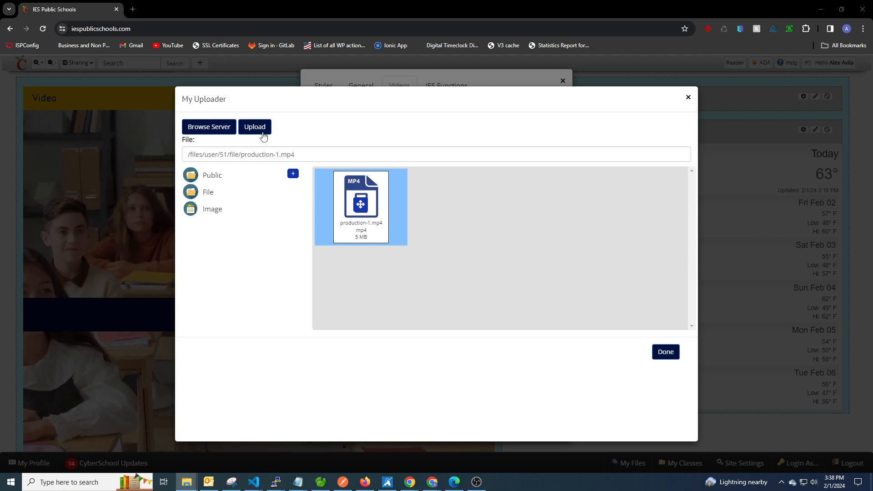
click(206, 191)
click(254, 128)
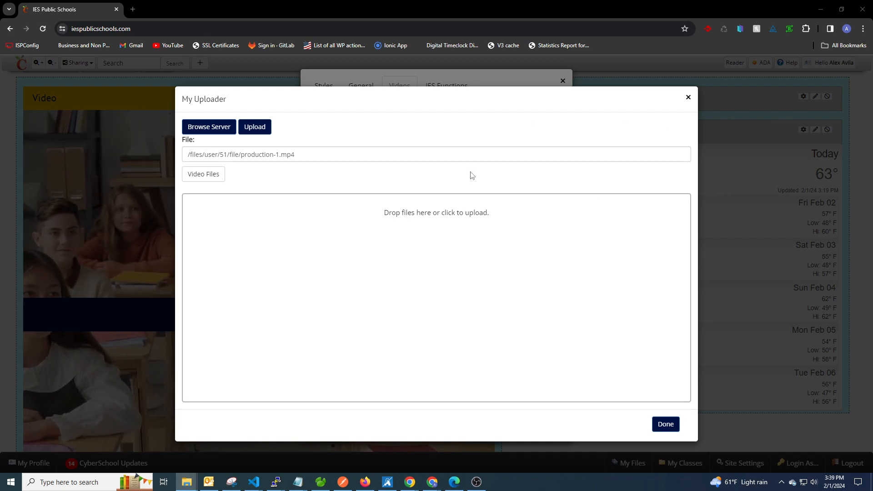
Read the MOV support note for video files and upload the sample video file_example_MOV_1280_1_4MB
click(213, 179)
drag(233, 186, 646, 194)
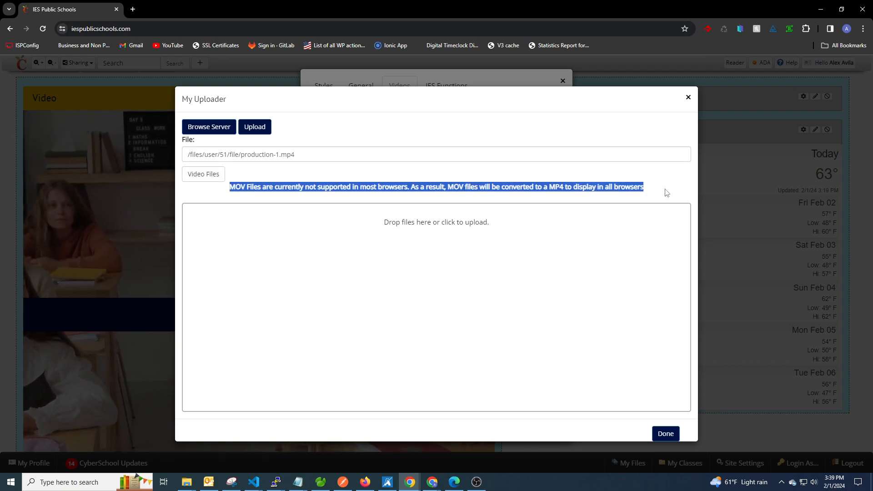
click(526, 187)
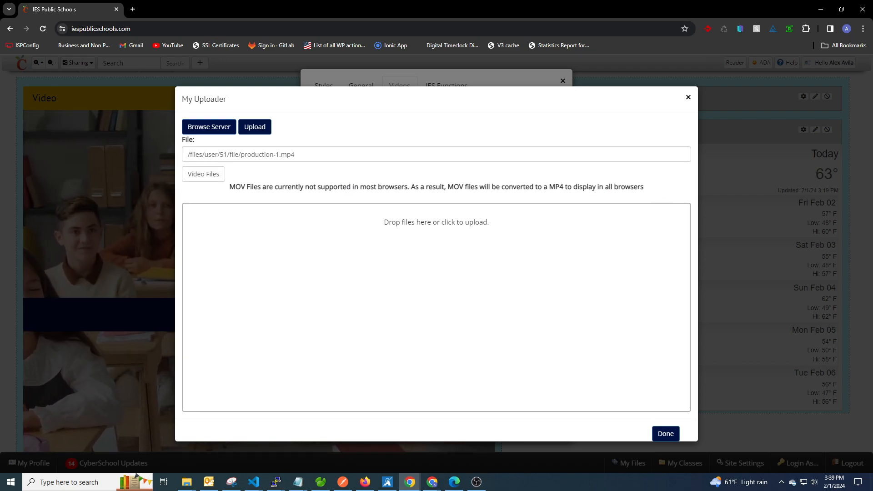
drag(872, 219, 351, 299)
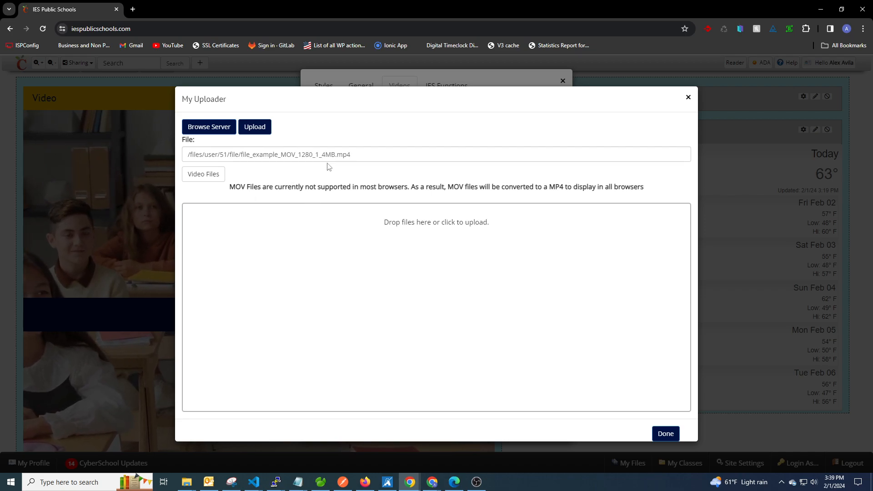
Apply file_example_MOV_1280_1_4MB.mp4 as Video 2's URL and generate a poster as its thumbnail
drag(279, 154, 287, 153)
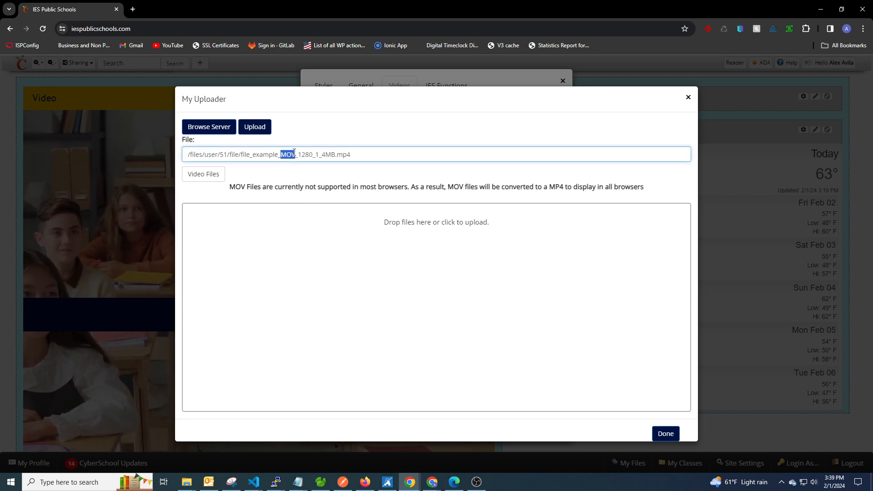
click(222, 134)
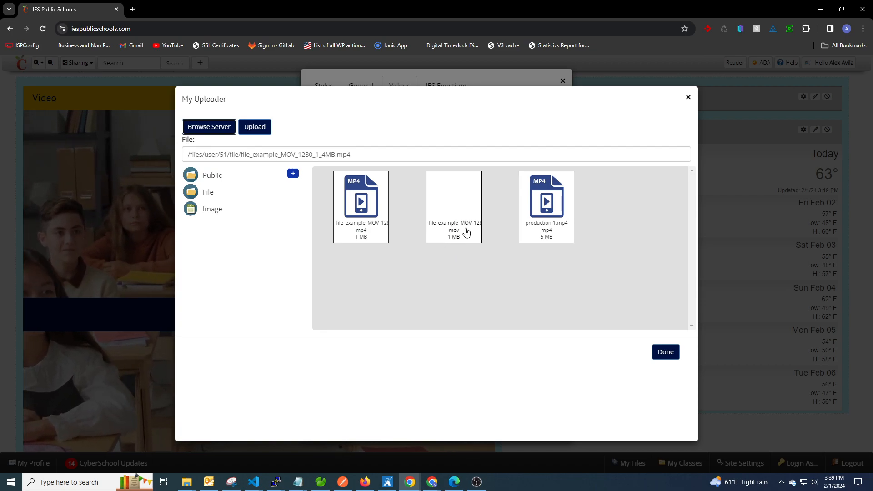
click(666, 353)
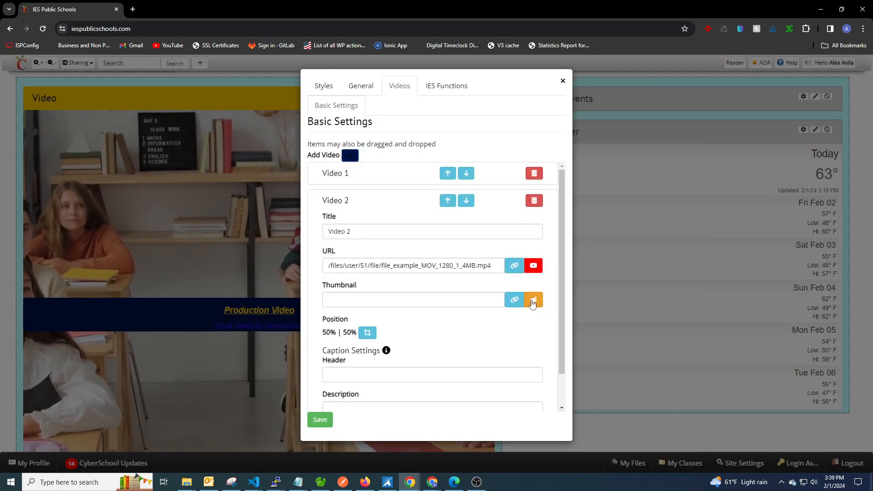
click(531, 303)
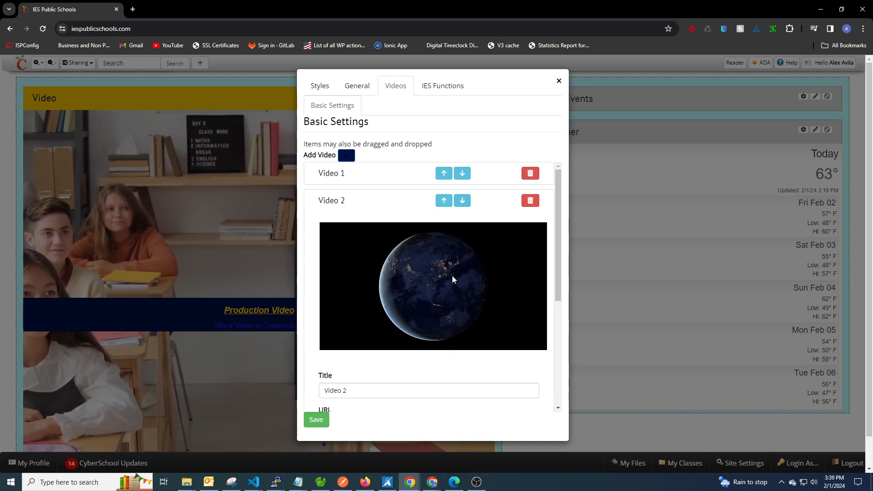
Set Video 2's caption header to "Spinning Earth"
scroll(455, 316, down, 1)
click(387, 334)
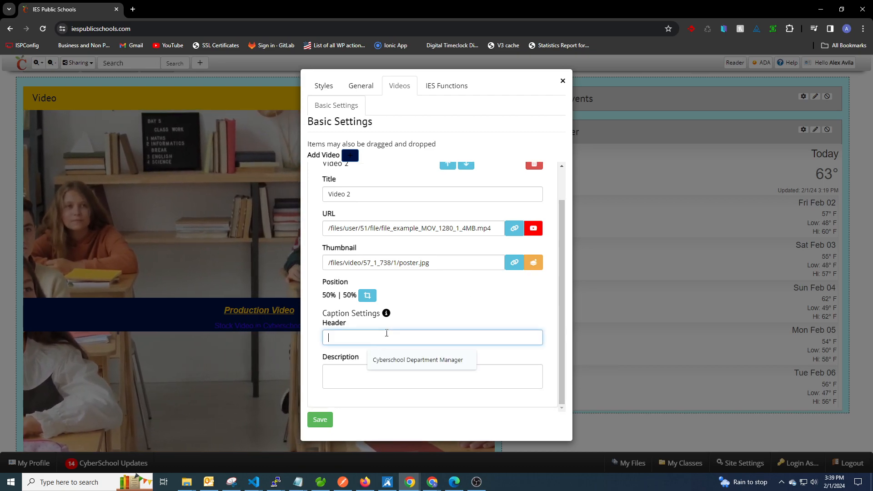
text(Spinning Earch)
key(Tab)
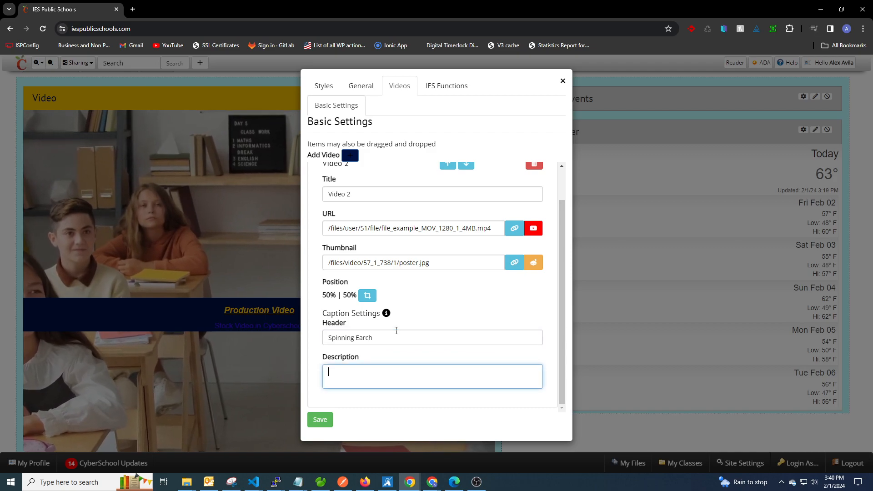
key(shift+Tab)
key(End)
key(BackSpace)
key(BackSpace)
text(th)
key(Tab)
text(Stock V)
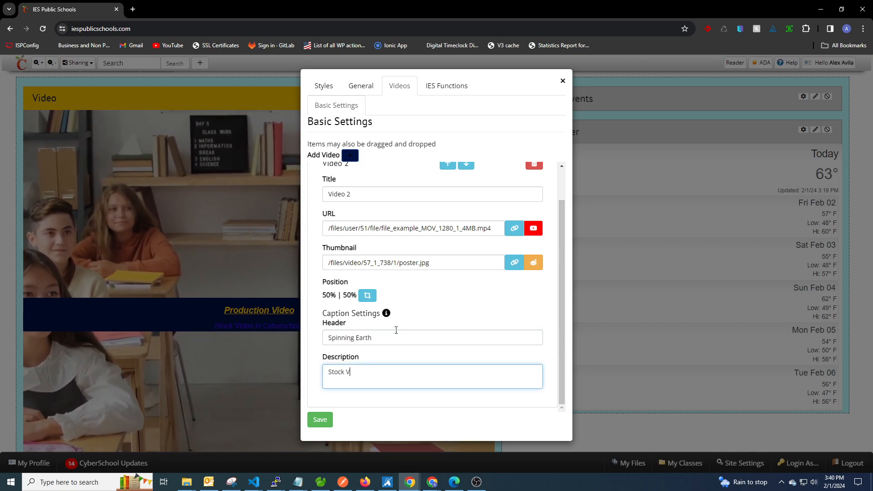
text(ideo In)
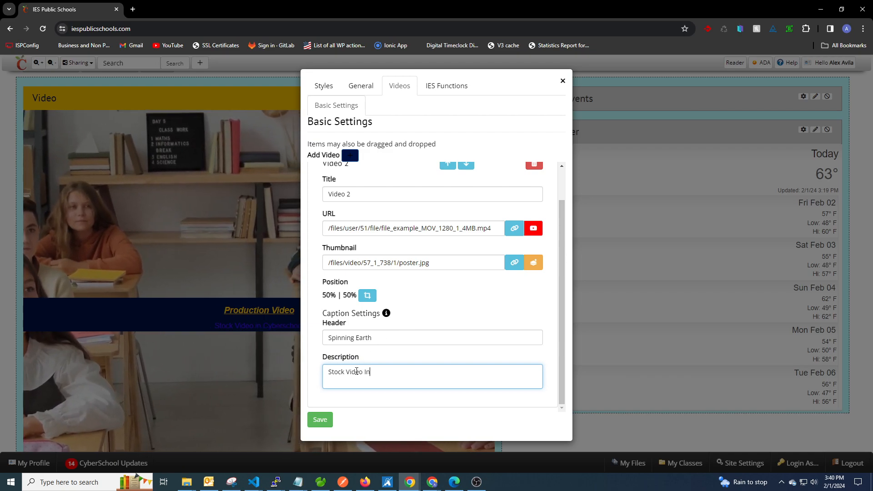
key(BackSpace)
key(BackSpace)
key(BackSpace)
key(BackSpace)
key(BackSpace)
key(BackSpace)
key(BackSpace)
key(BackSpace)
key(BackSpace)
key(BackSpace)
key(BackSpace)
key(BackSpace)
key(BackSpace)
key(BackSpace)
Collapse Video 2's entry and save the slider's video settings
scroll(415, 306, up, 1)
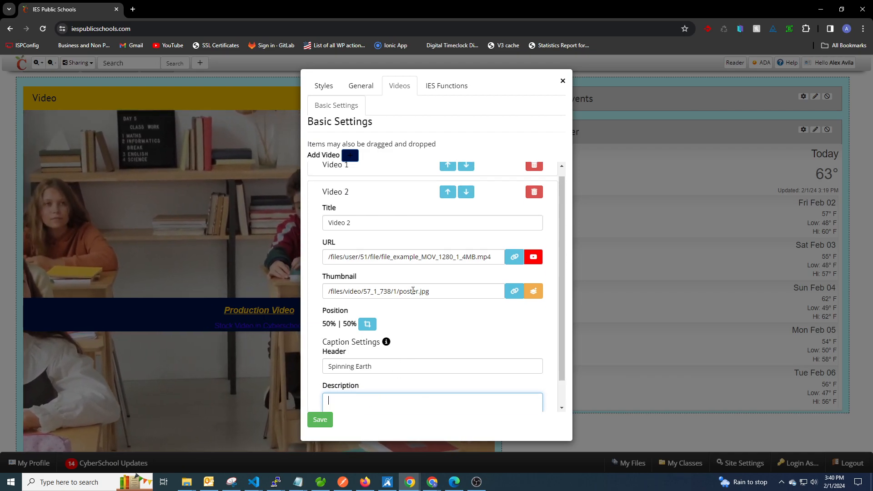
click(389, 207)
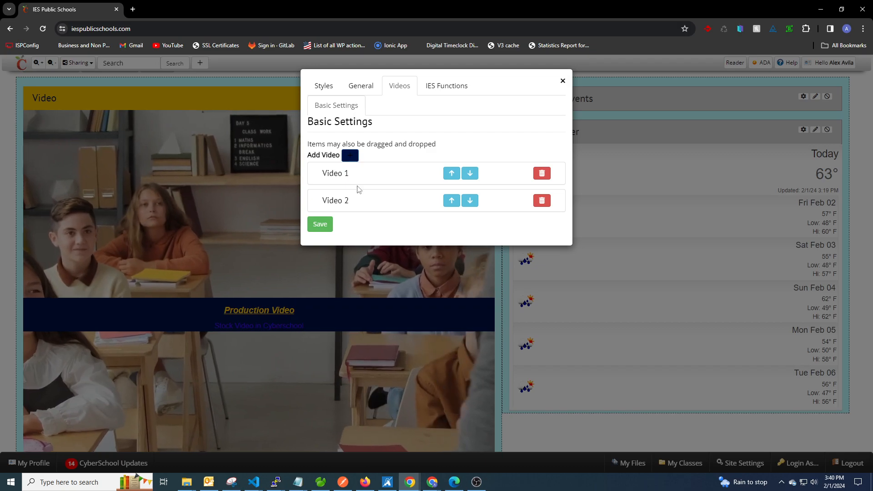
click(322, 225)
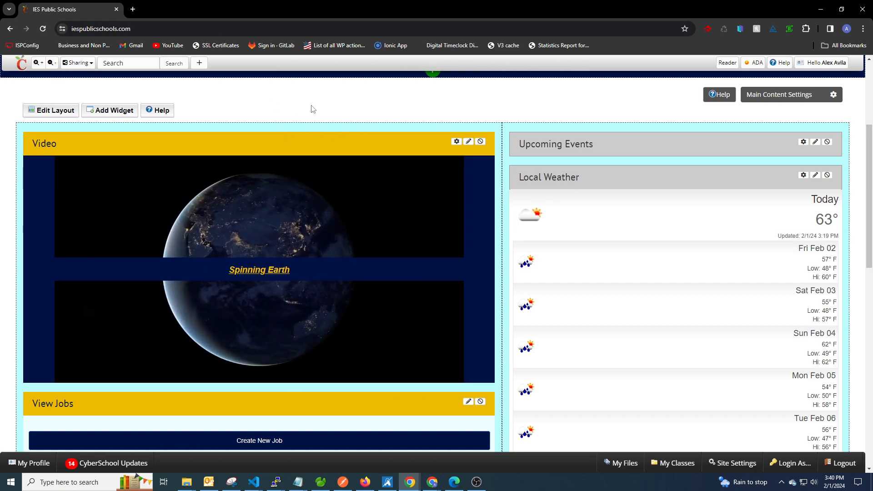
Preview the Video slider on the page by stepping to the previous video and checking the captions and playback controls
mouse_move(264, 208)
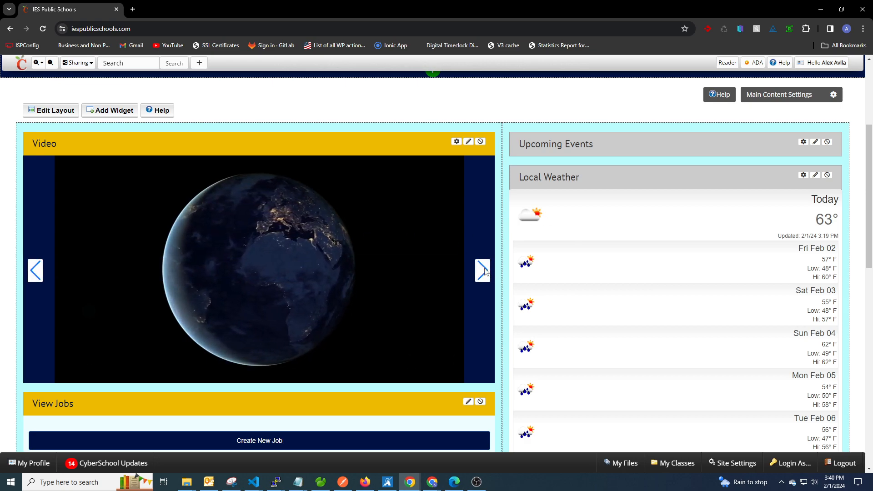
click(35, 273)
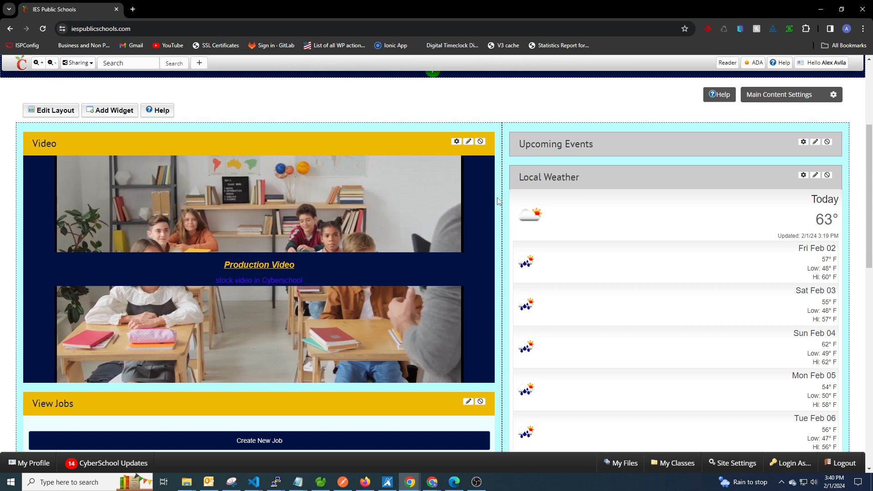
mouse_move(374, 192)
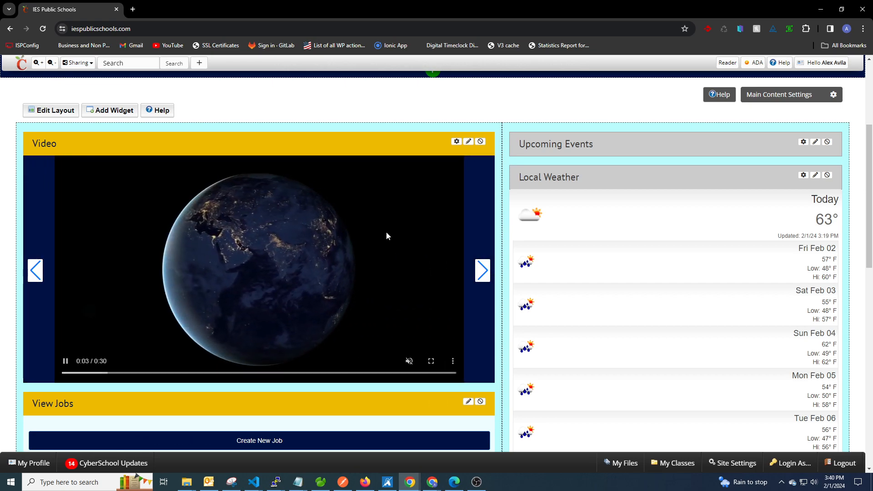
Review the Video widget's general basic settings and its playback on the page, closing the settings without changes
click(456, 142)
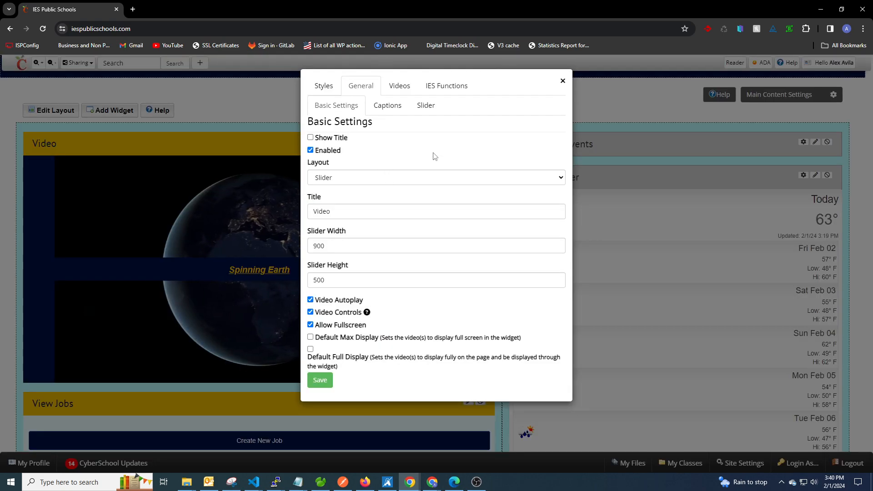
click(563, 81)
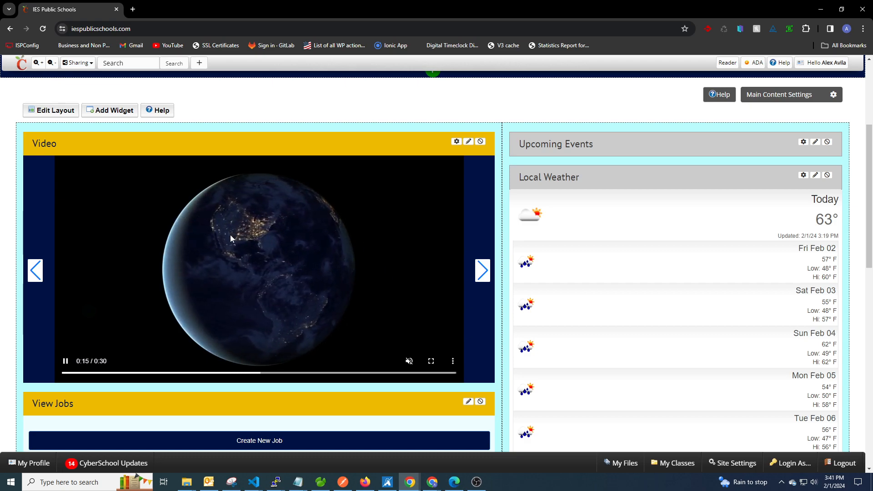
scroll(298, 273, down, 10)
scroll(249, 218, down, 1)
scroll(220, 228, up, 10)
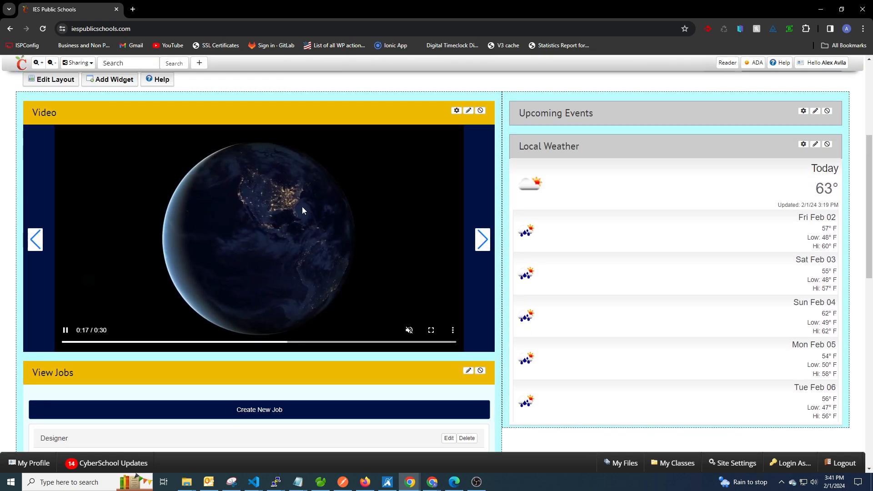
click(457, 111)
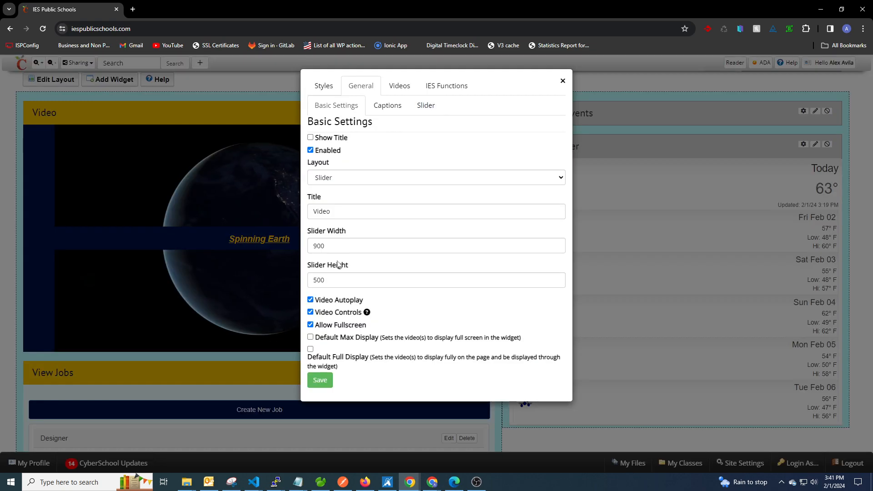
click(562, 84)
Check how the slider's playback behaves when the Video widget leaves view and comes back into view
scroll(546, 145, down, 15)
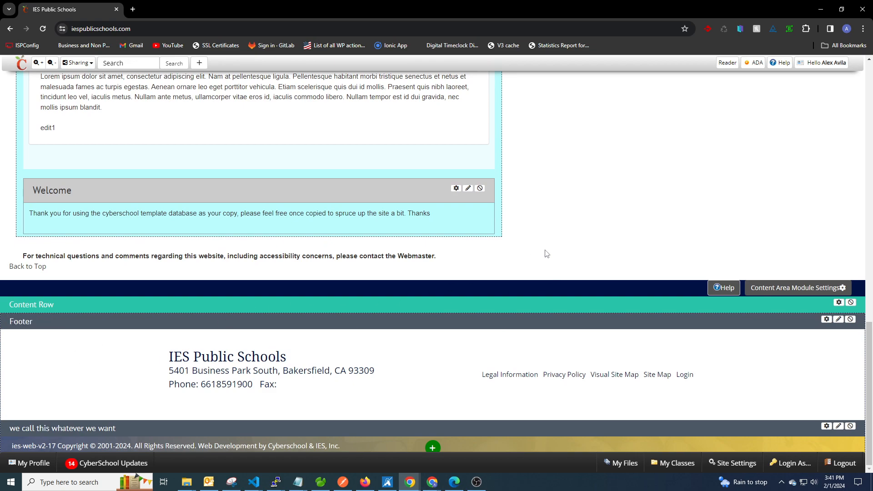
scroll(546, 254, up, 15)
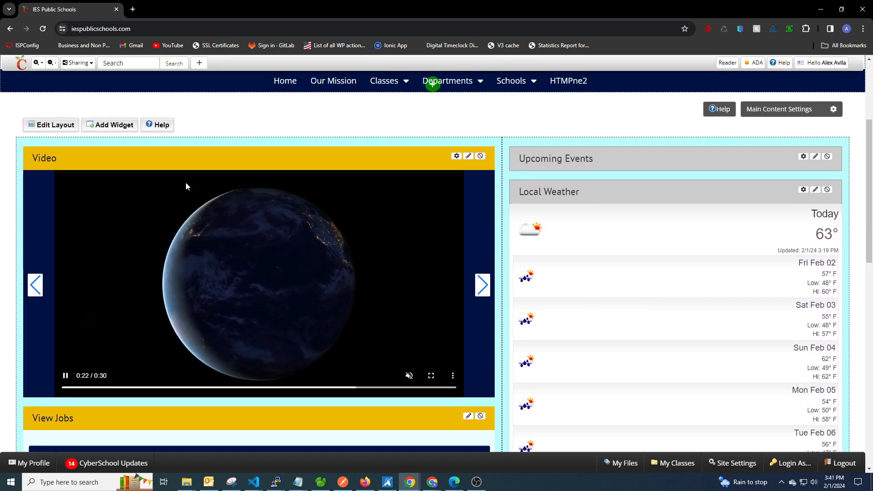
scroll(577, 303, down, 4)
scroll(577, 304, down, 6)
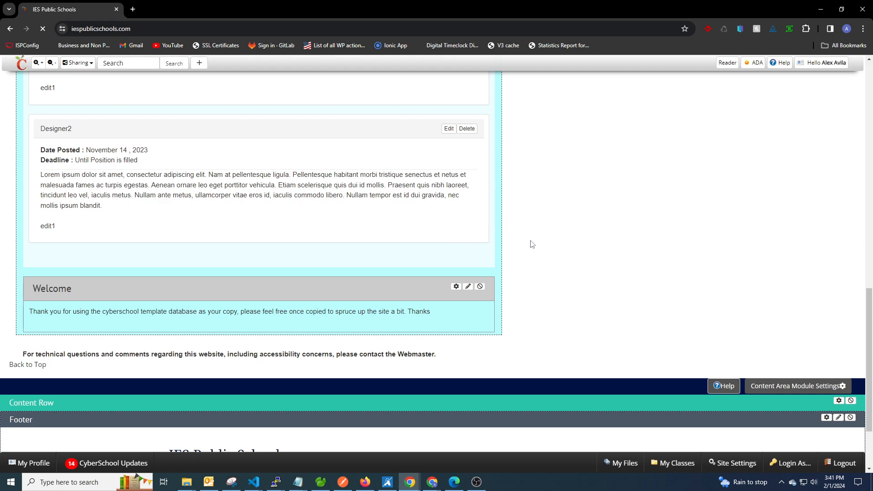
scroll(579, 248, up, 10)
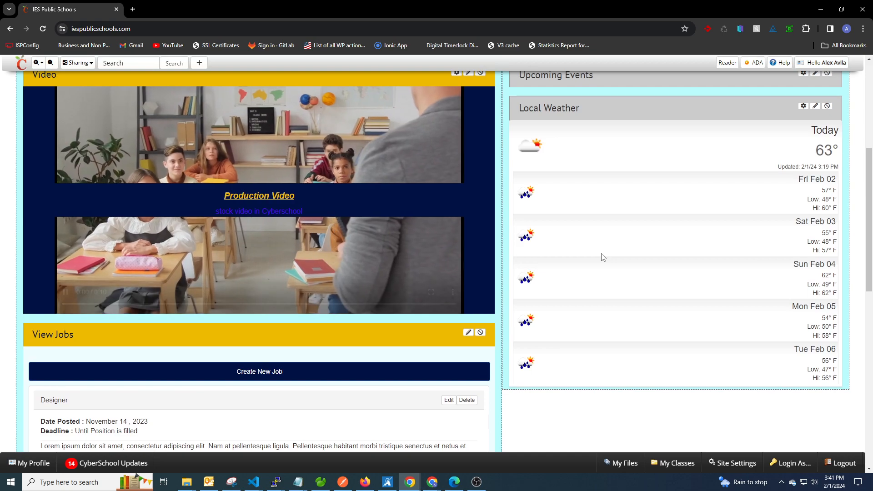
scroll(603, 257, up, 1)
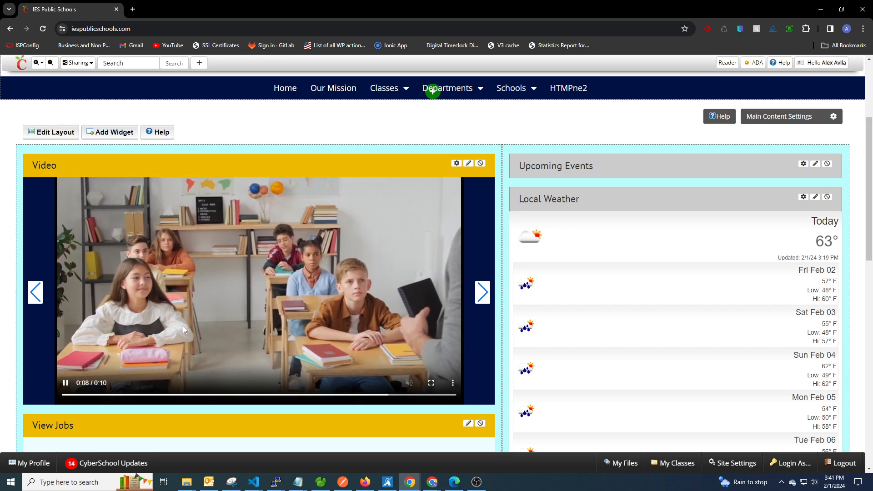
Pause the Production Video and examine how the slider behaves in and out of view, including the Spinning Earth slide
click(65, 384)
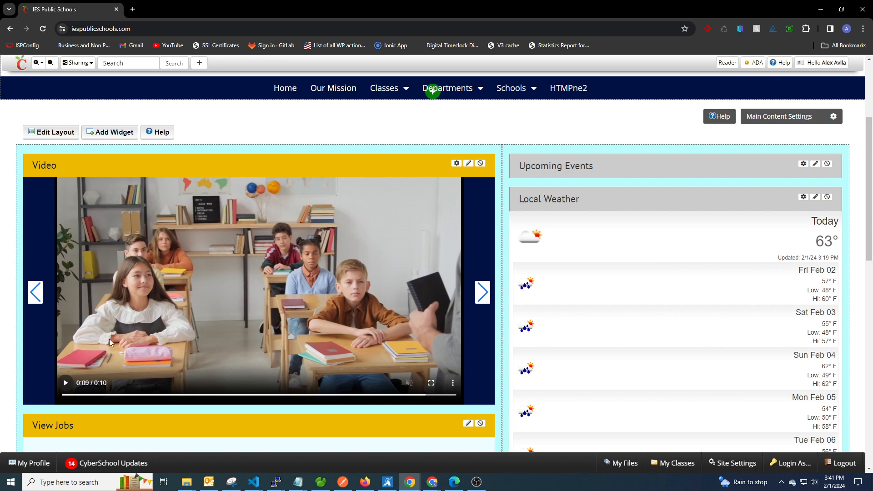
scroll(543, 394, down, 7)
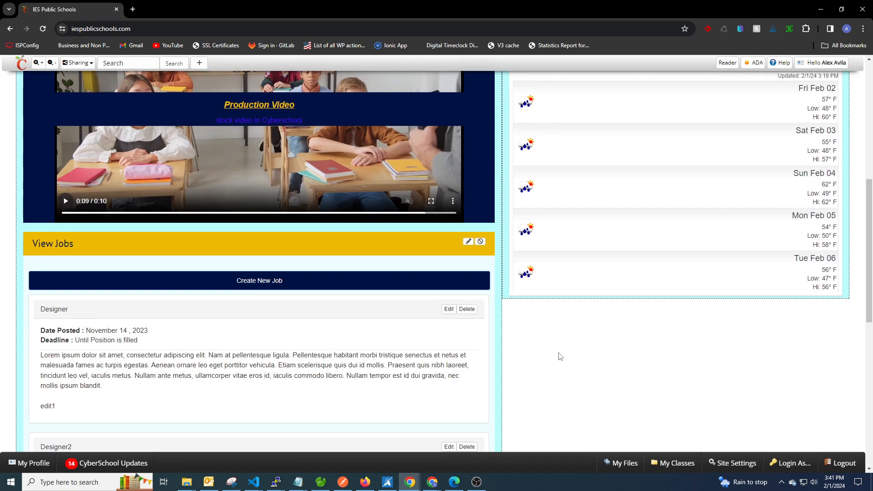
scroll(543, 394, up, 4)
scroll(465, 305, up, 3)
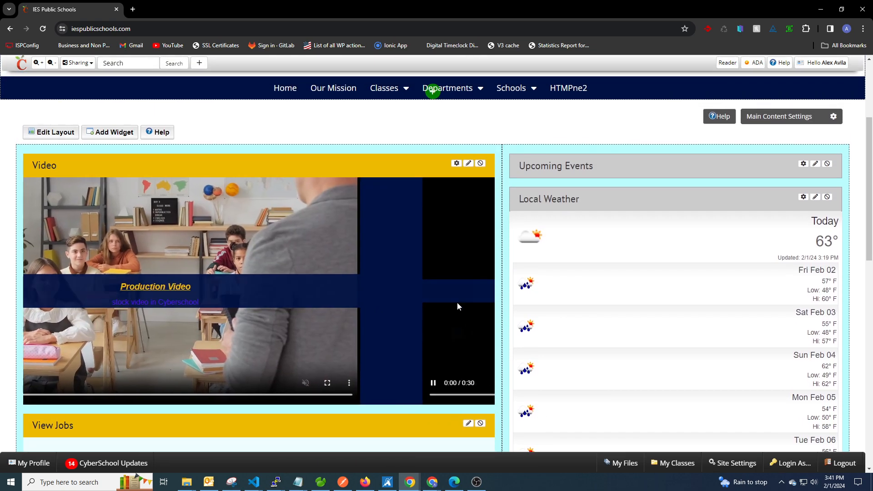
scroll(555, 315, down, 3)
scroll(556, 314, down, 1)
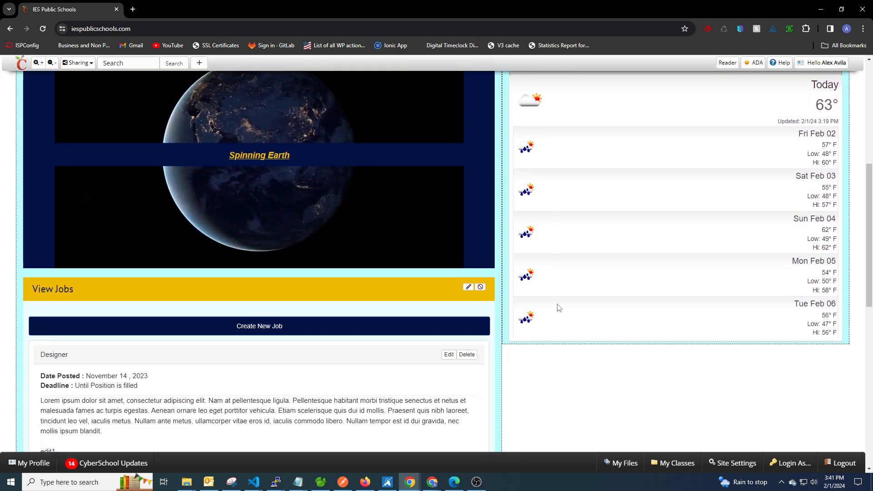
scroll(556, 307, up, 2)
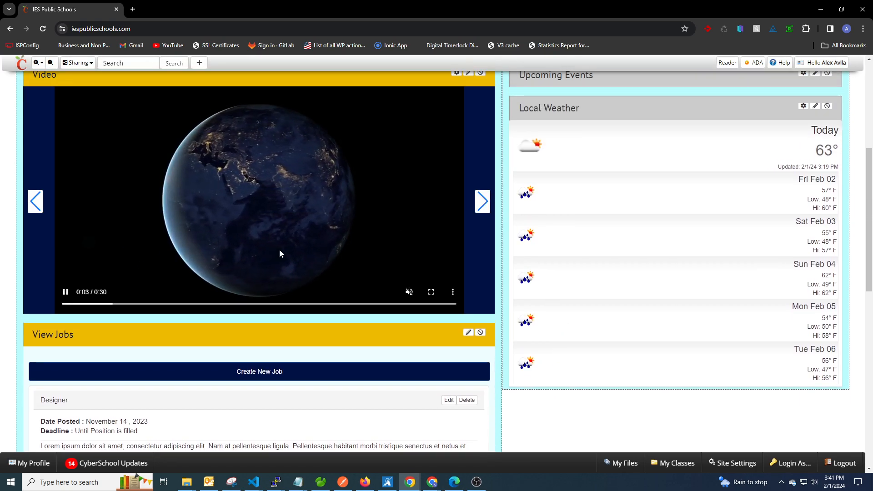
scroll(649, 267, down, 10)
scroll(626, 273, down, 1)
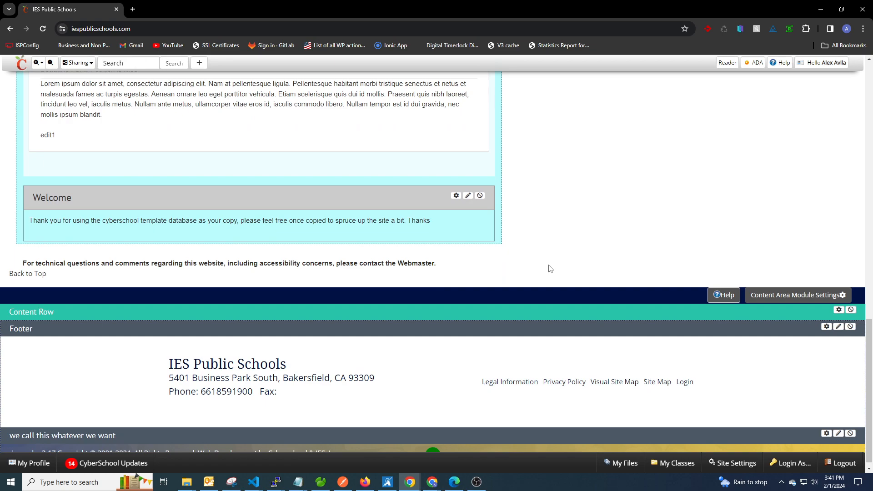
scroll(552, 278, up, 11)
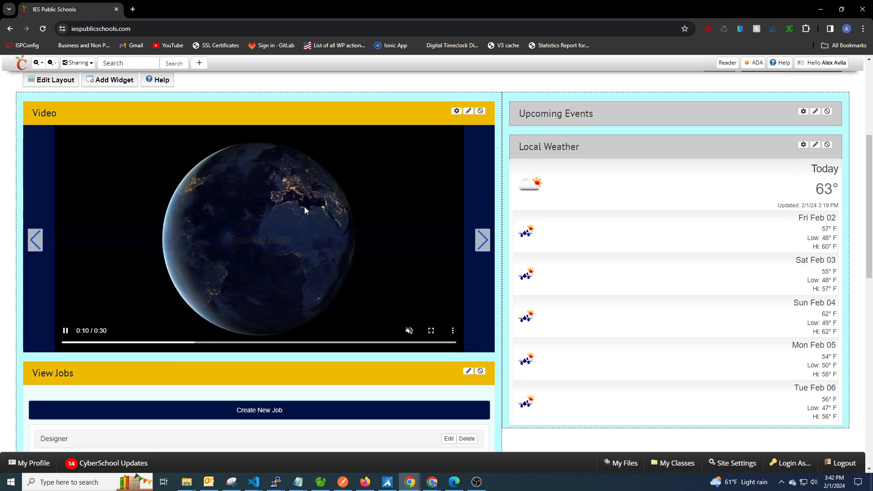
scroll(341, 234, up, 2)
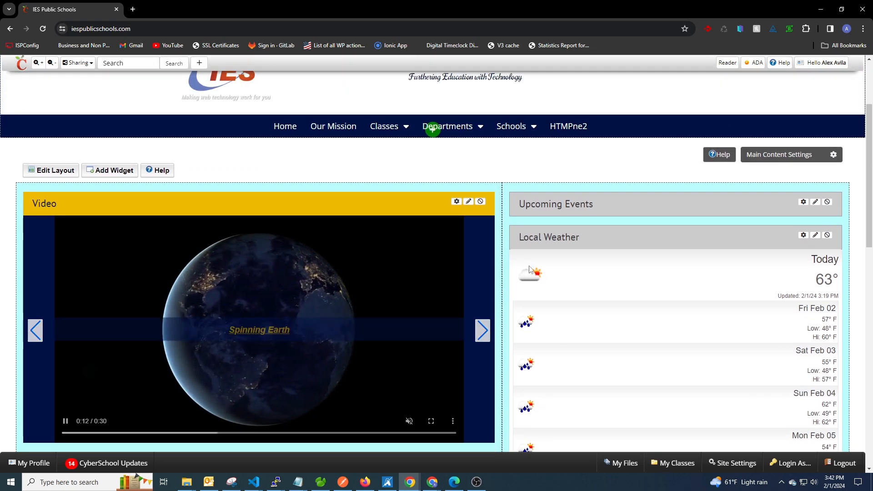
Move the Video widget below the Welcome widget, and return it to the top of its column above View Jobs
scroll(438, 284, up, 3)
scroll(325, 189, down, 3)
drag(326, 189, 180, 209)
scroll(588, 200, up, 11)
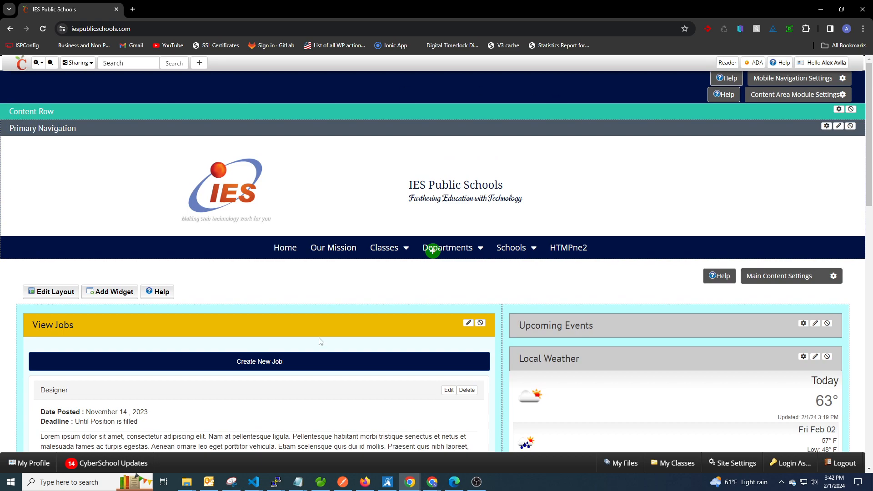
scroll(274, 309, down, 11)
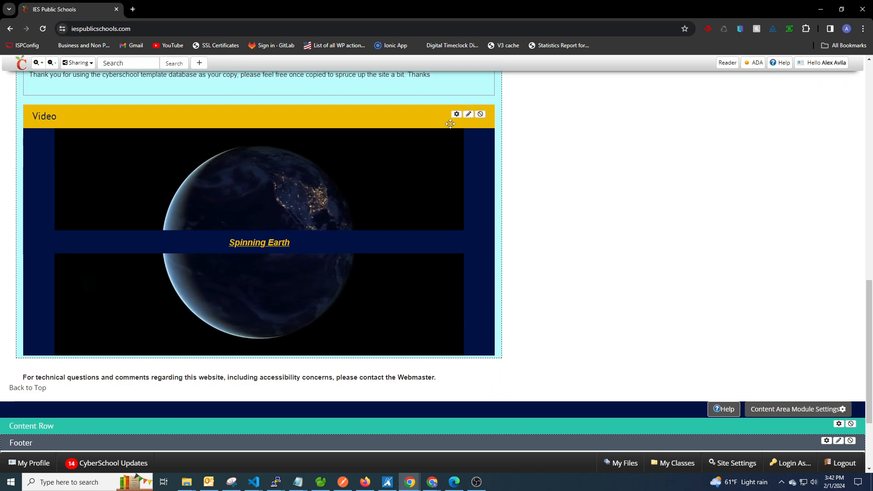
drag(444, 118, 118, 296)
scroll(520, 228, down, 3)
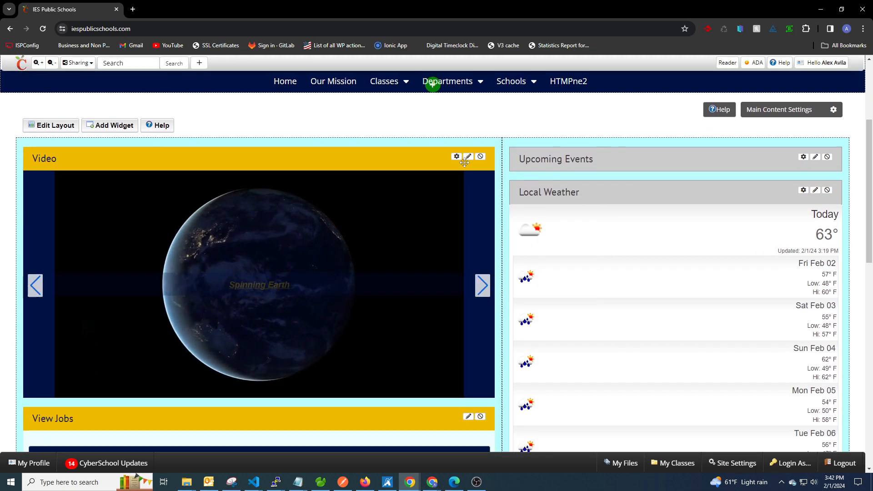
Look over the slider's size, autoplay and display options in the Video widget's settings, and close them
click(456, 156)
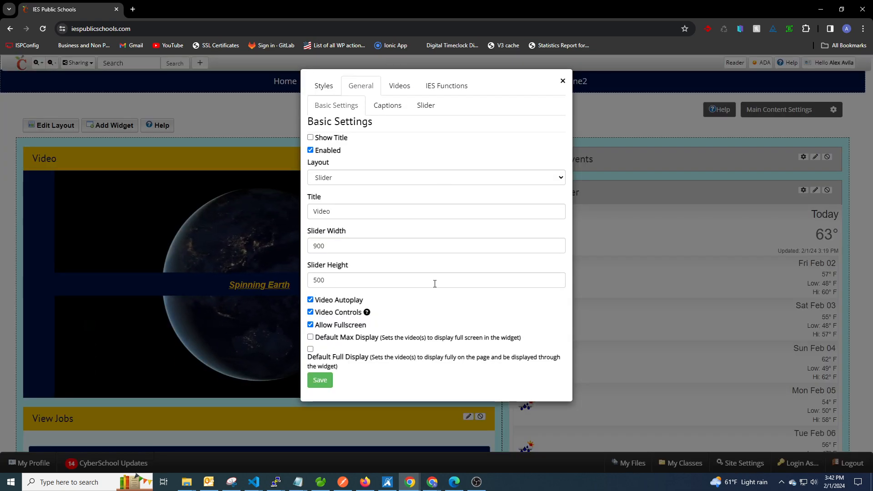
click(563, 83)
Add a new Video widget in a content row directly below the primary navigation
scroll(27, 146, up, 4)
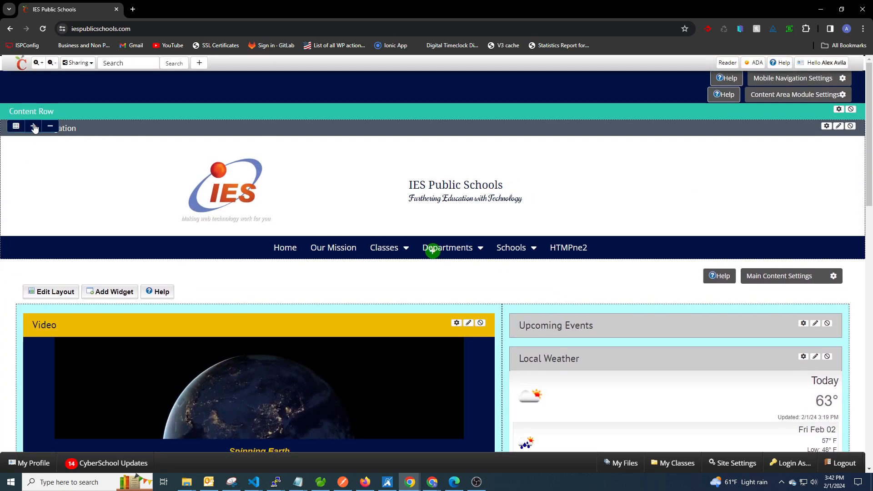
scroll(119, 164, down, 3)
click(19, 146)
click(43, 167)
click(432, 176)
scroll(457, 325, down, 1)
scroll(457, 325, down, 2)
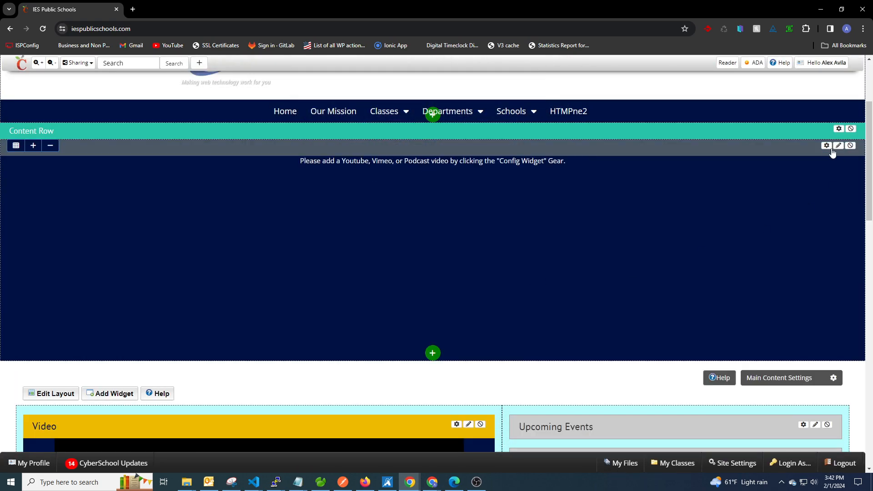
Set the content row Video widget's video to file_example_MOV_1280_1_4MB.mp4 from the uploaded files
click(827, 146)
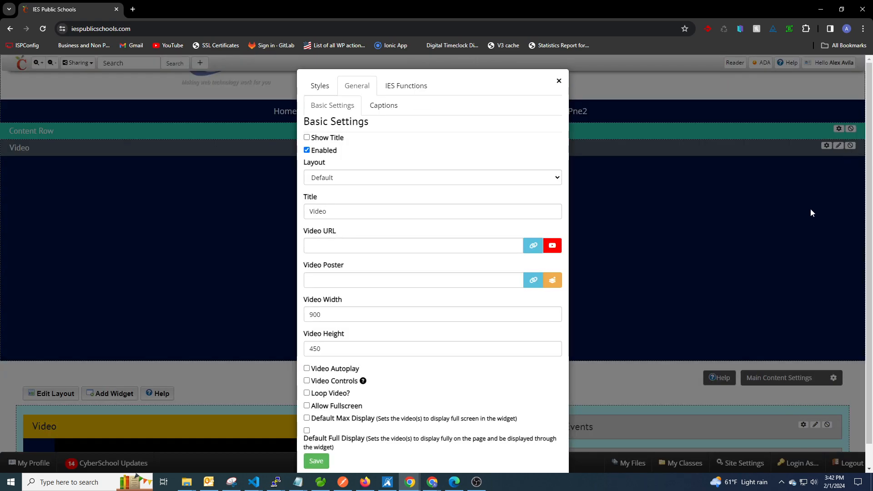
click(533, 245)
click(226, 195)
click(371, 208)
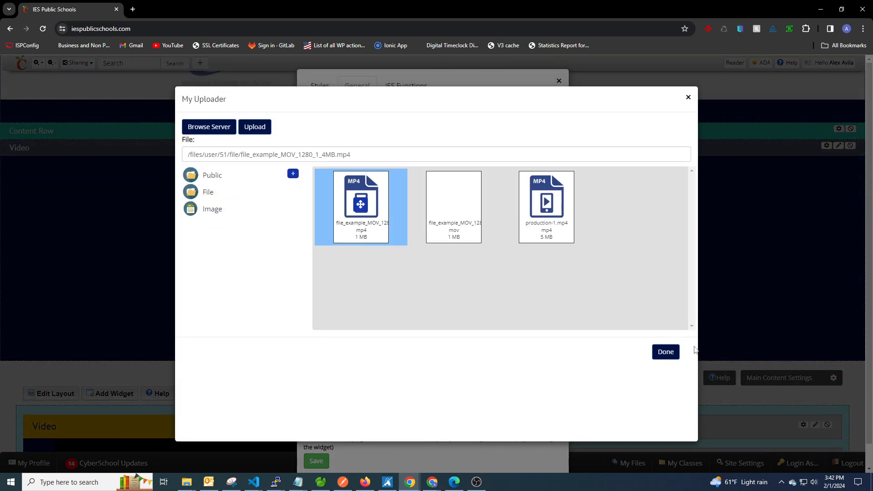
click(665, 352)
Generate a poster from the video, enable autoplay, looping, fullscreen and Default Max Display, and save the widget settings
click(546, 284)
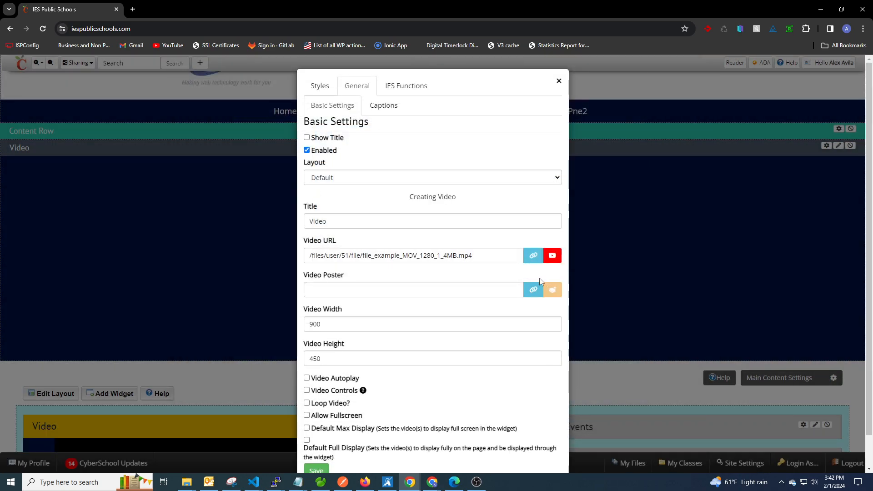
scroll(485, 279, down, 1)
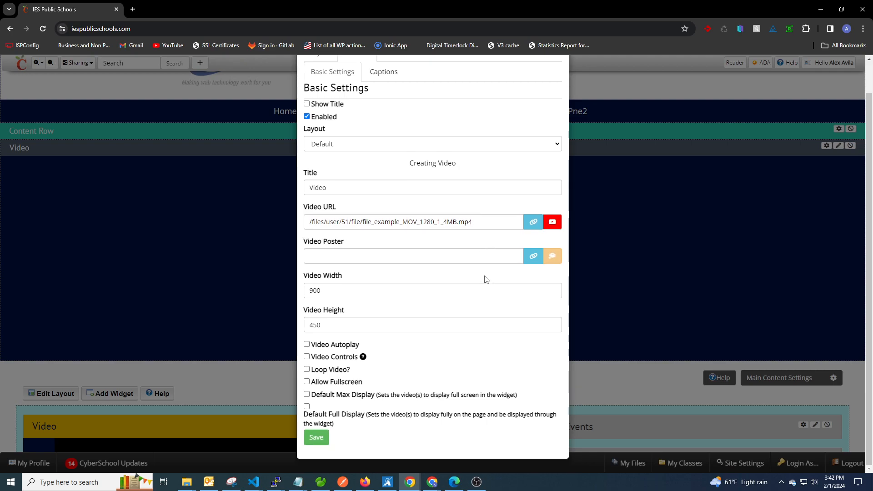
click(308, 396)
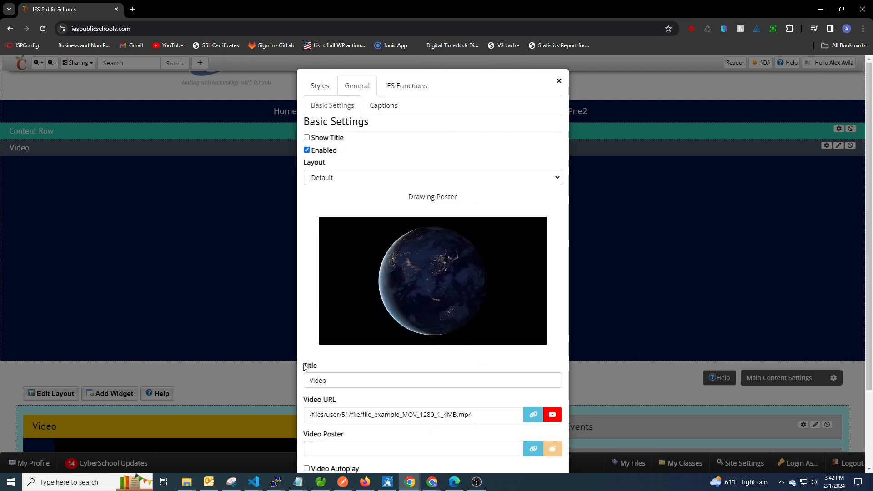
scroll(305, 360, down, 3)
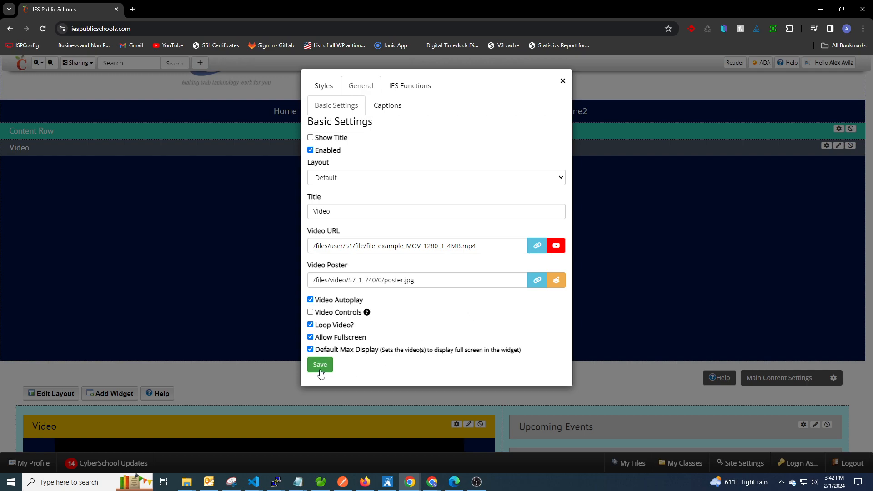
Examine how the content row video fills the page width at maximum display, compared with the slider further down
scroll(675, 273, down, 3)
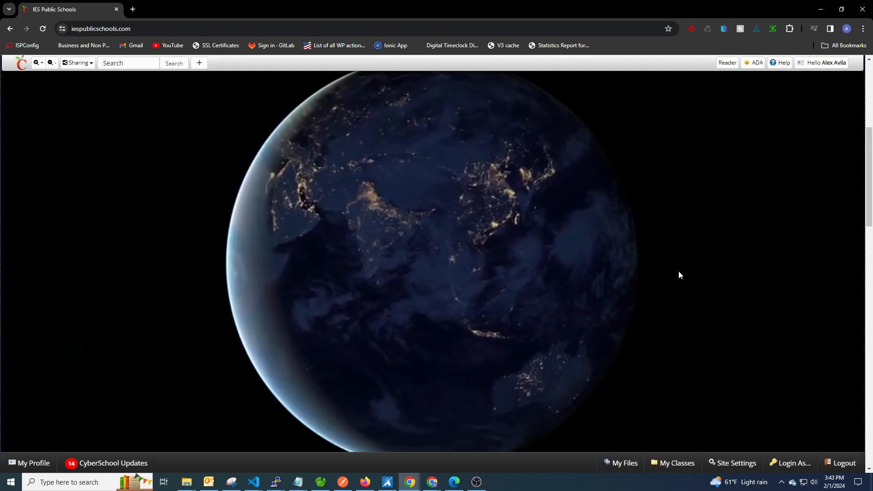
scroll(634, 302, up, 2)
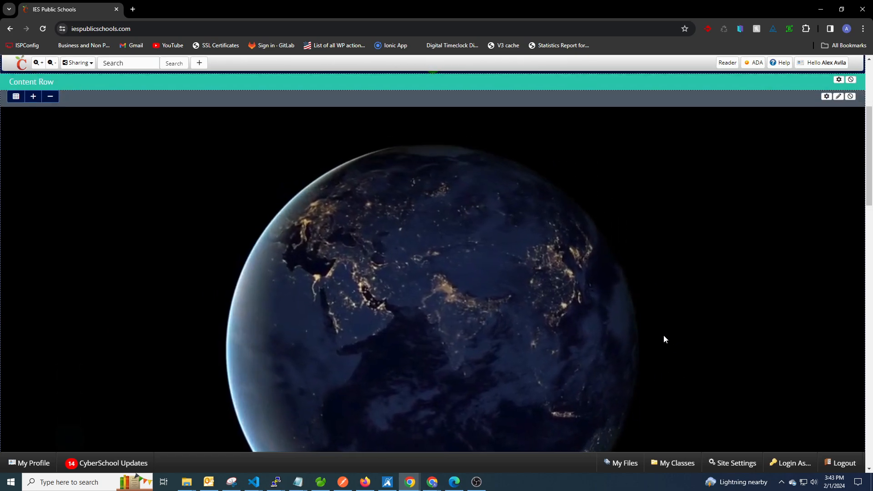
scroll(181, 189, down, 2)
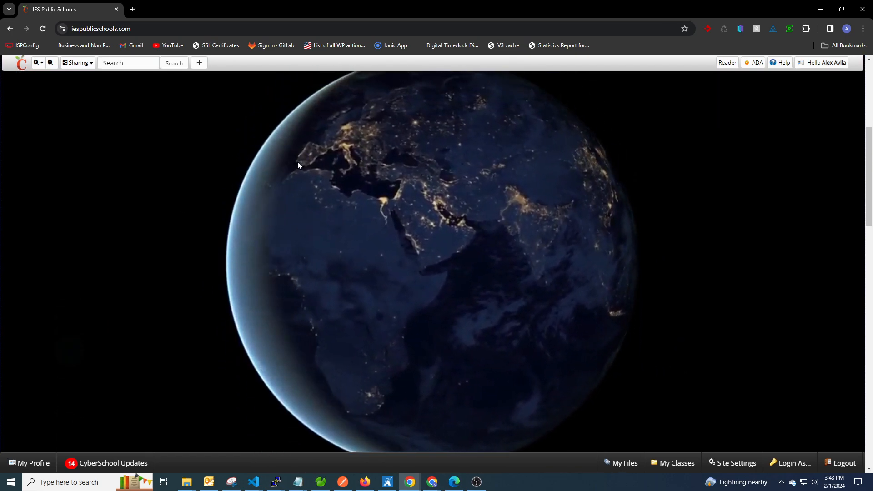
scroll(489, 214, down, 1)
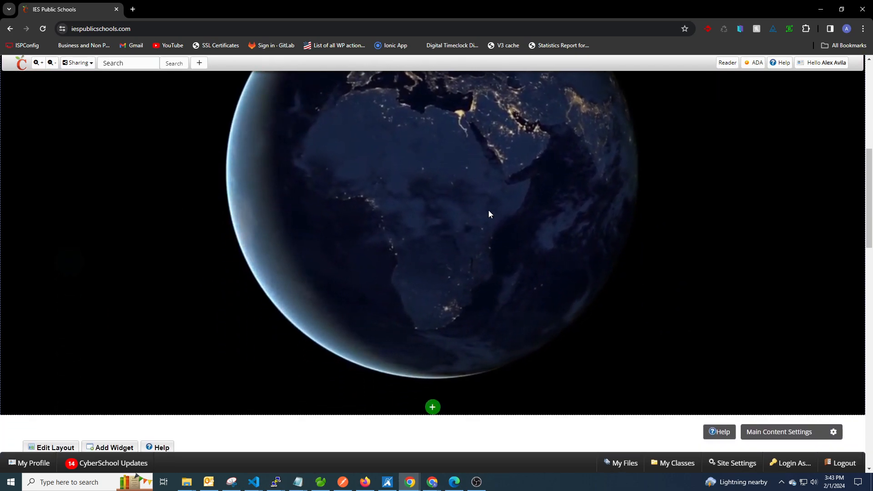
scroll(489, 213, down, 2)
scroll(489, 211, down, 6)
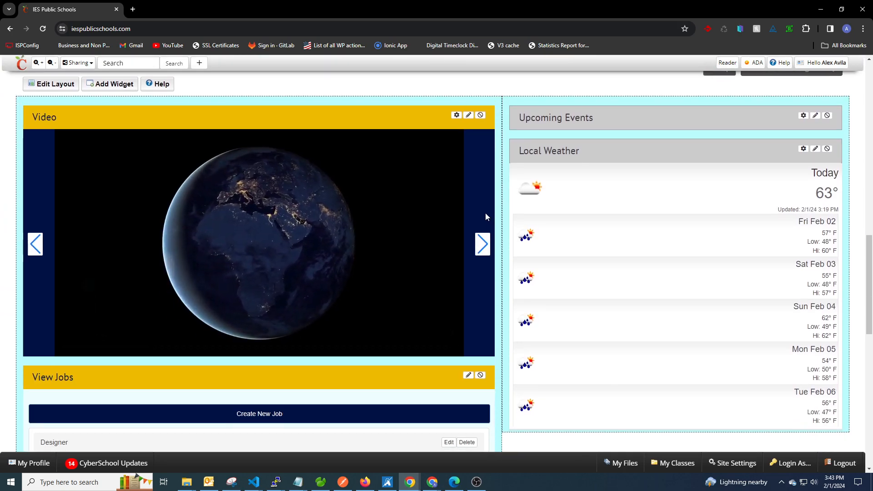
scroll(486, 212, up, 8)
scroll(485, 213, up, 5)
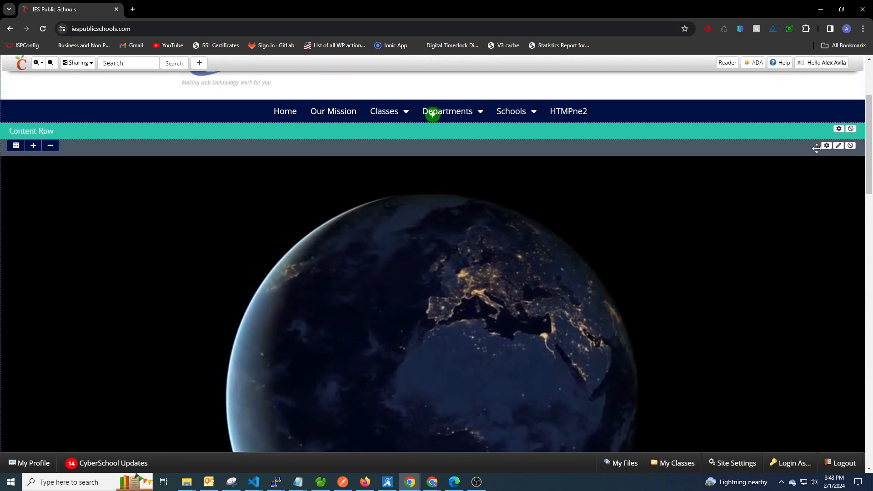
Replace Default Max Display with Default Full Display for the content row video and save the settings
click(832, 146)
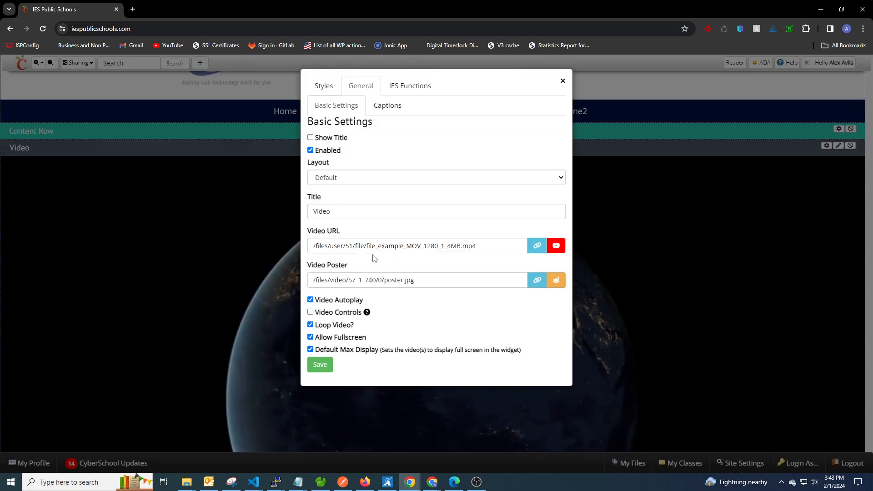
click(310, 350)
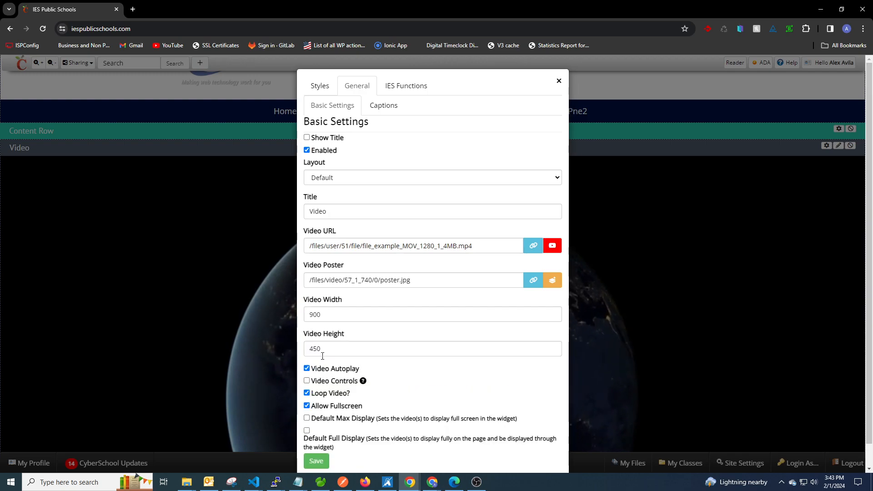
click(307, 431)
click(320, 415)
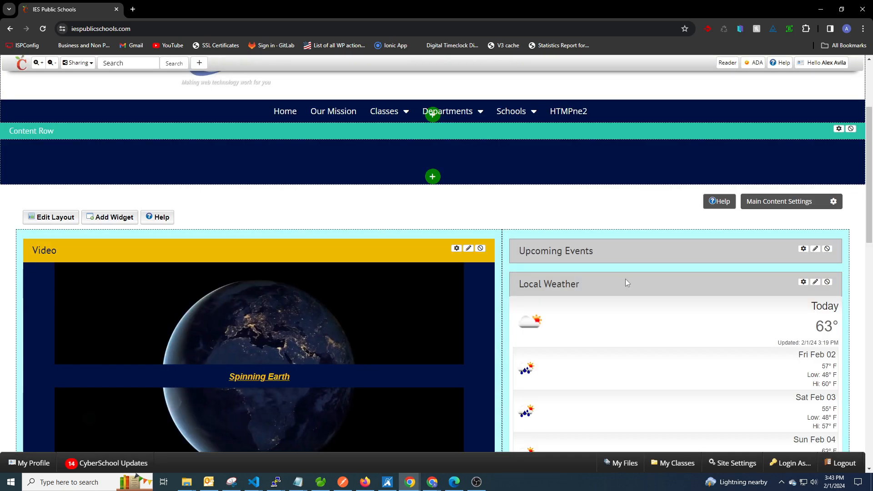
Look over the fully displayed video on the page, and delete its Video widget from the content row
scroll(724, 271, down, 3)
scroll(583, 272, down, 2)
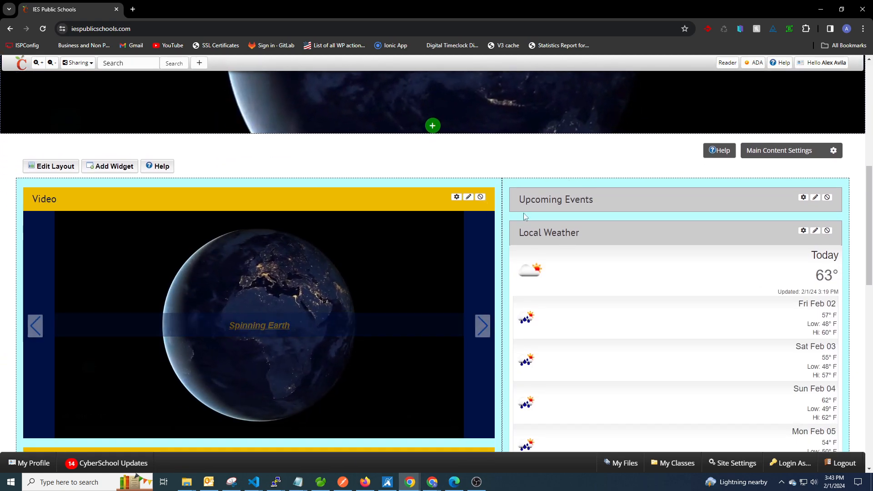
scroll(582, 183, up, 6)
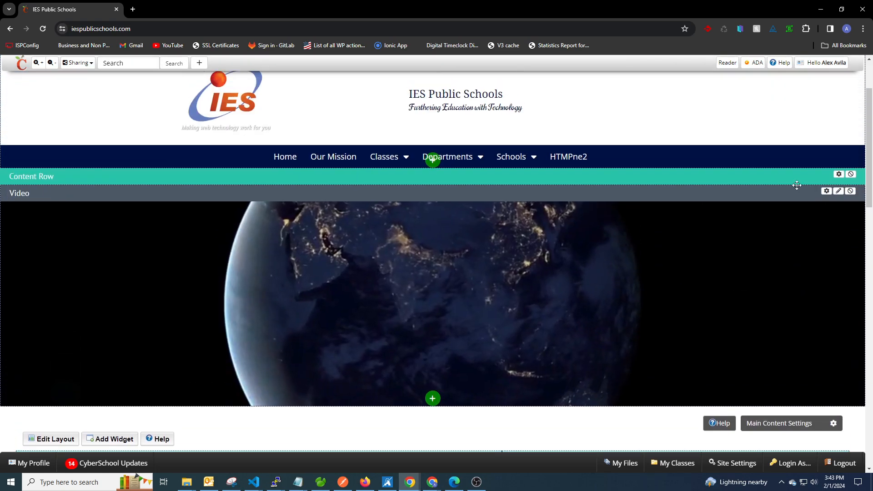
click(850, 192)
click(530, 133)
Enable Default Full Display for the slider Video widget above View Jobs, look over Video 1's settings, and save
scroll(540, 316, down, 4)
click(458, 202)
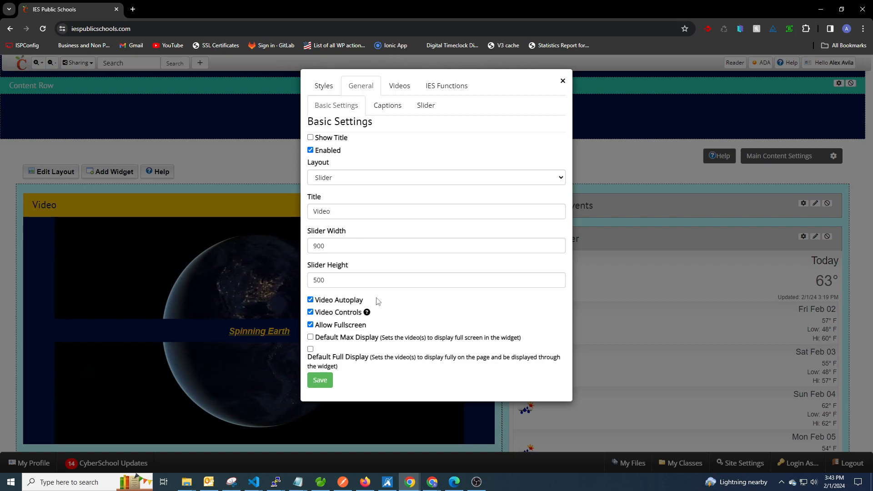
click(311, 350)
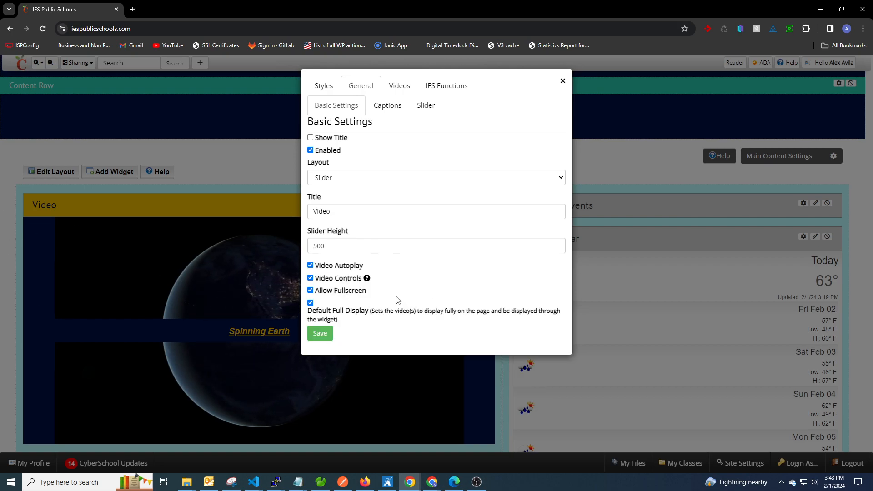
click(400, 93)
click(364, 172)
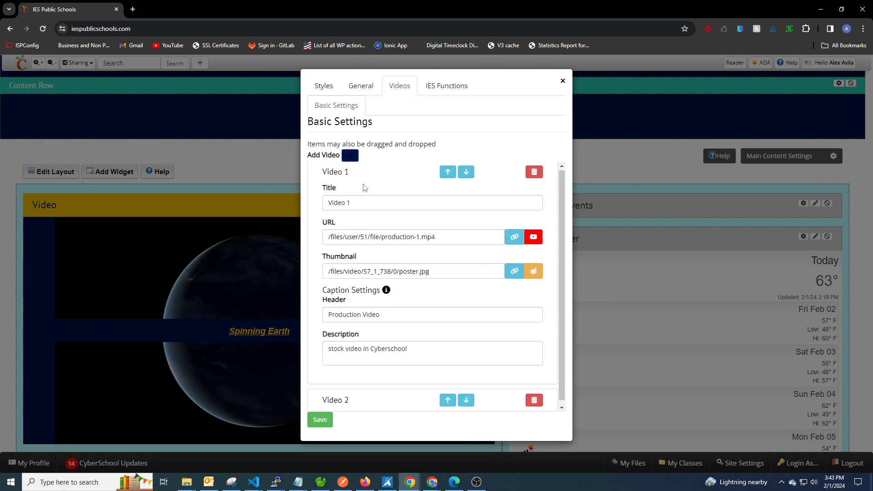
click(364, 89)
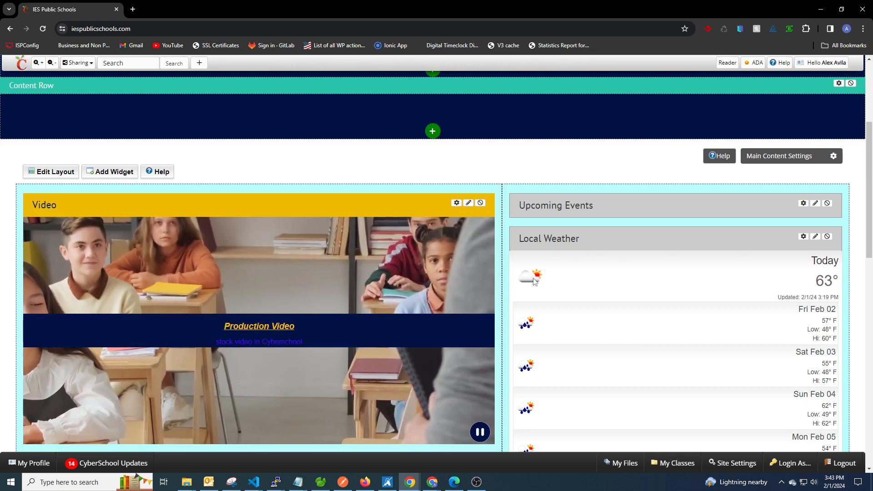
Set Video 1's position in the slider to X 50% and Y 33%, and save the position
scroll(500, 228, down, 1)
click(456, 157)
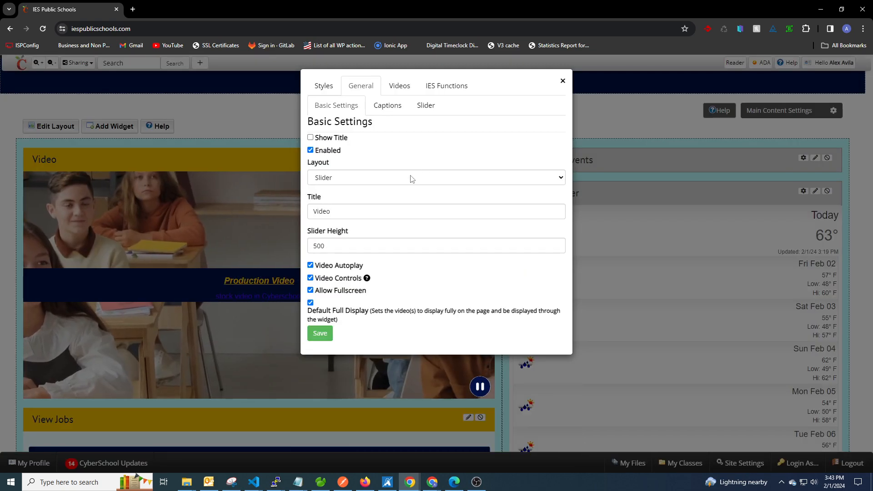
click(393, 97)
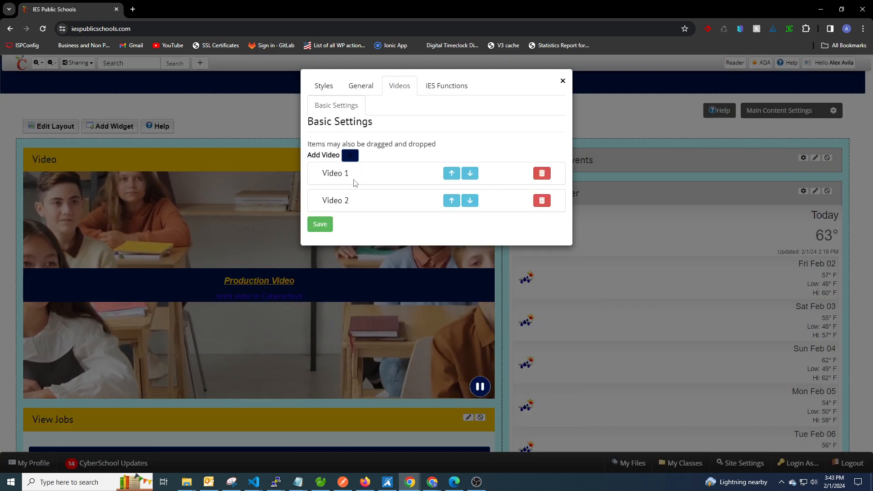
click(396, 181)
scroll(438, 291, down, 1)
scroll(439, 291, down, 1)
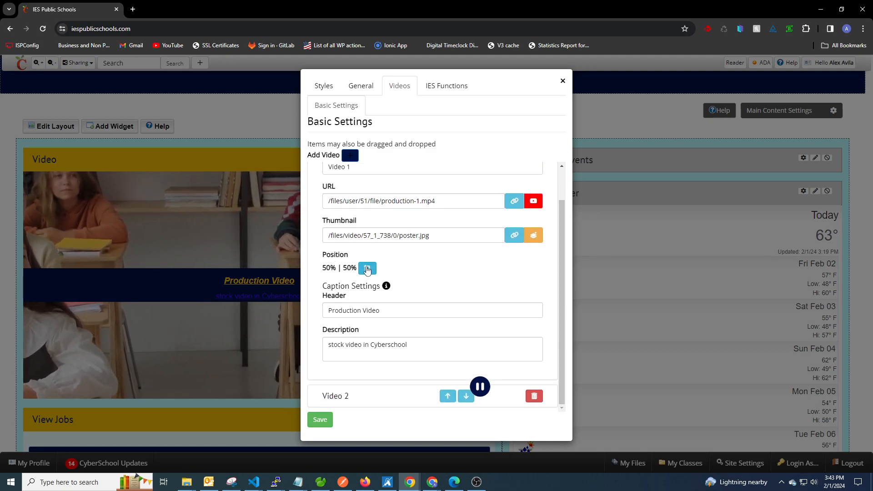
click(367, 270)
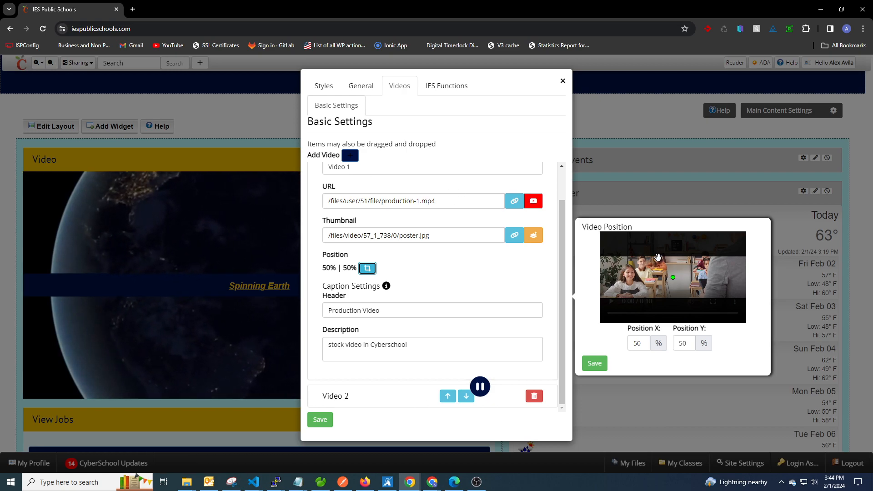
click(673, 263)
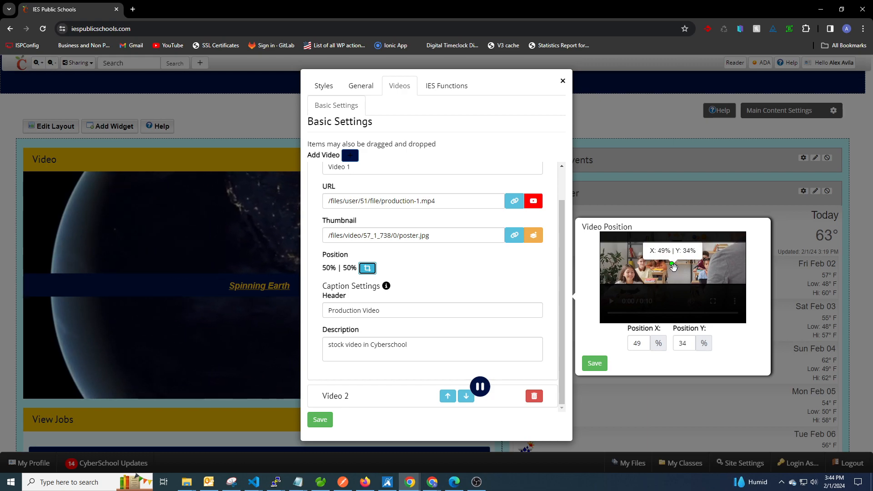
click(674, 267)
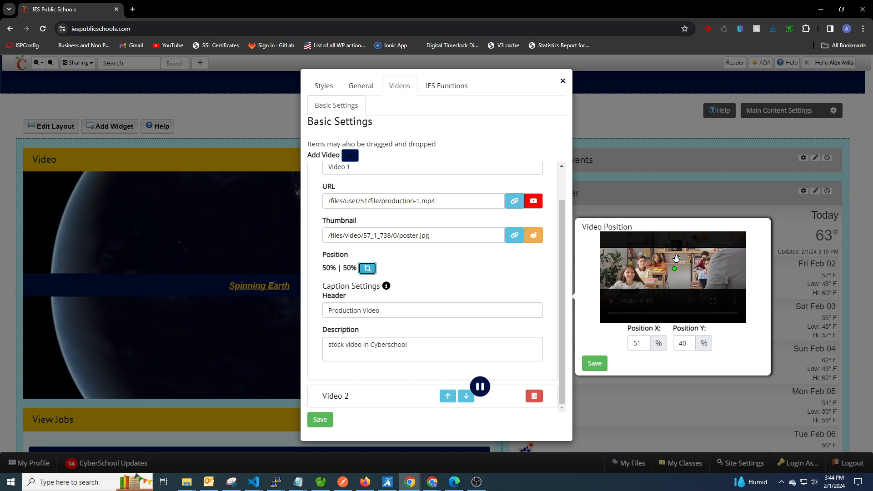
click(674, 261)
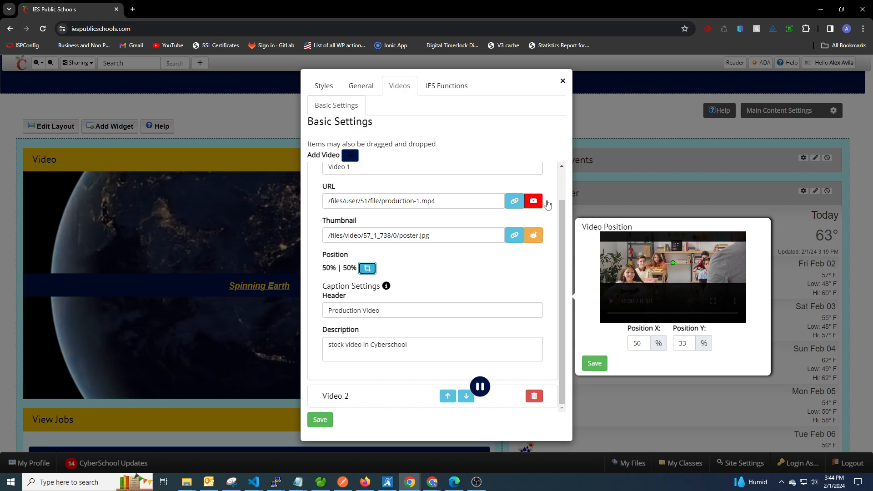
click(595, 363)
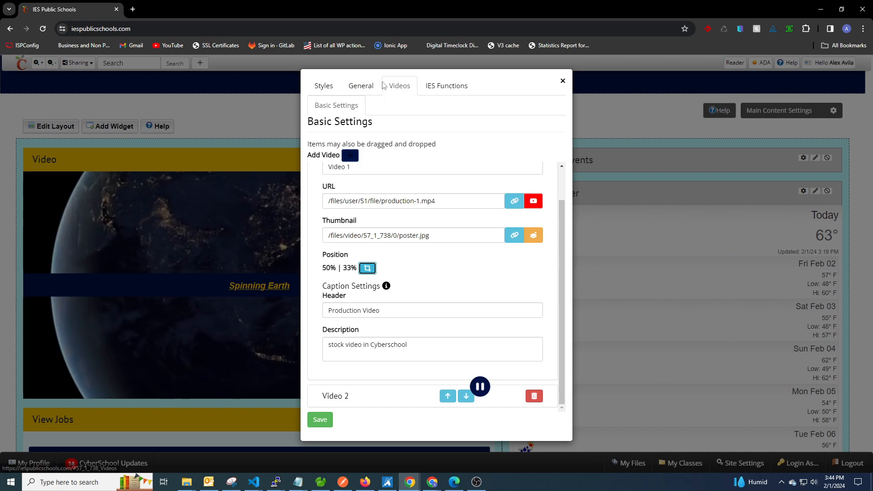
Set the slider height to 750, save the widget settings, and look over the resized slider
click(361, 85)
click(399, 86)
click(367, 87)
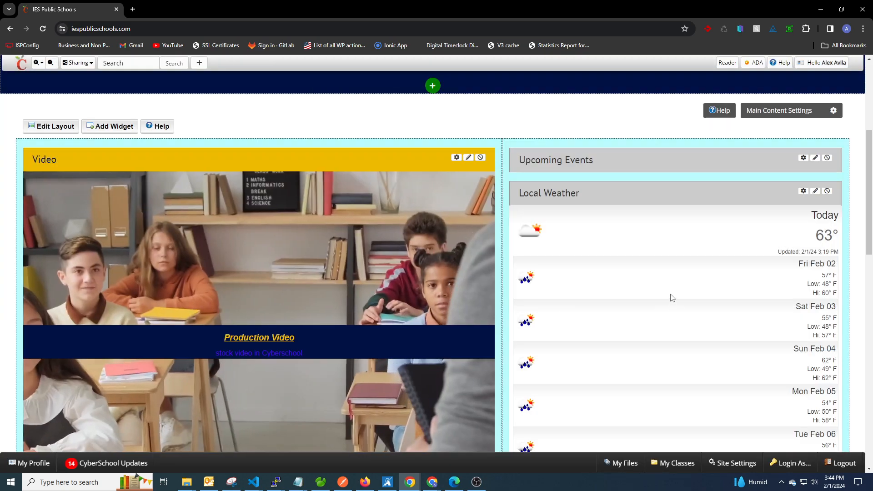
scroll(654, 293, down, 3)
scroll(585, 279, up, 1)
scroll(584, 279, up, 3)
Review Video 1's position in the slider widget's settings, set the slider height to 250, and save
click(458, 157)
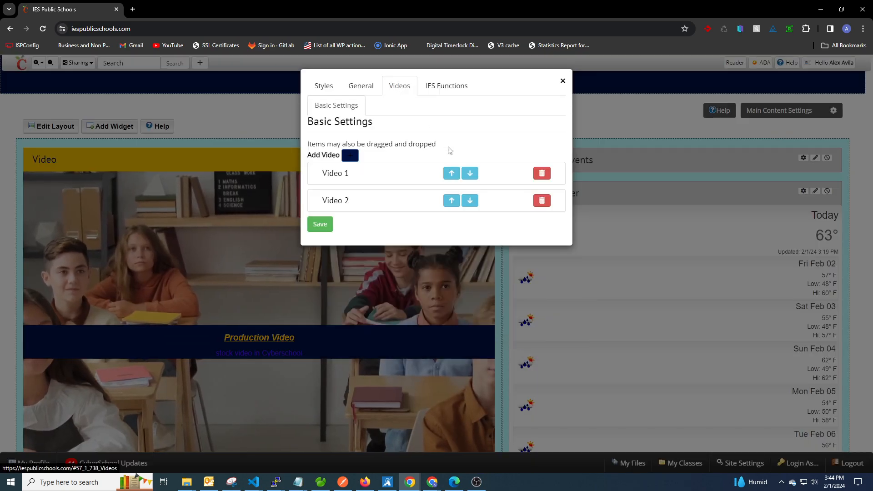
click(368, 174)
click(368, 305)
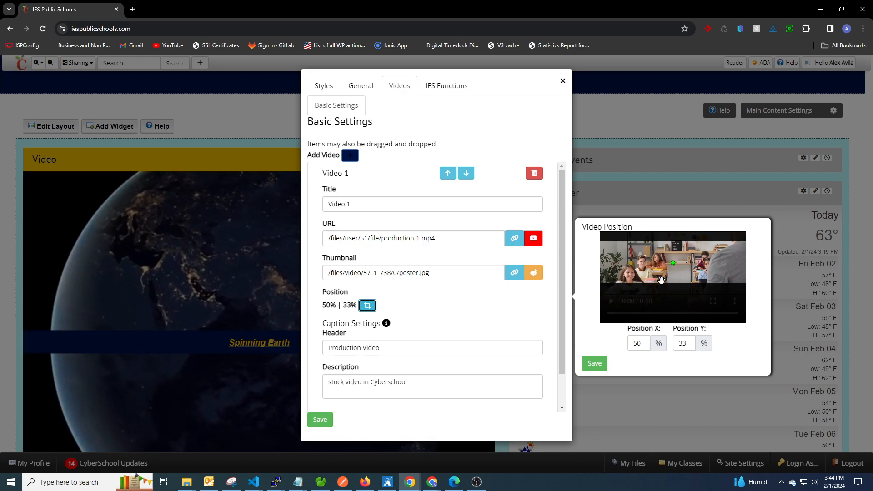
click(595, 363)
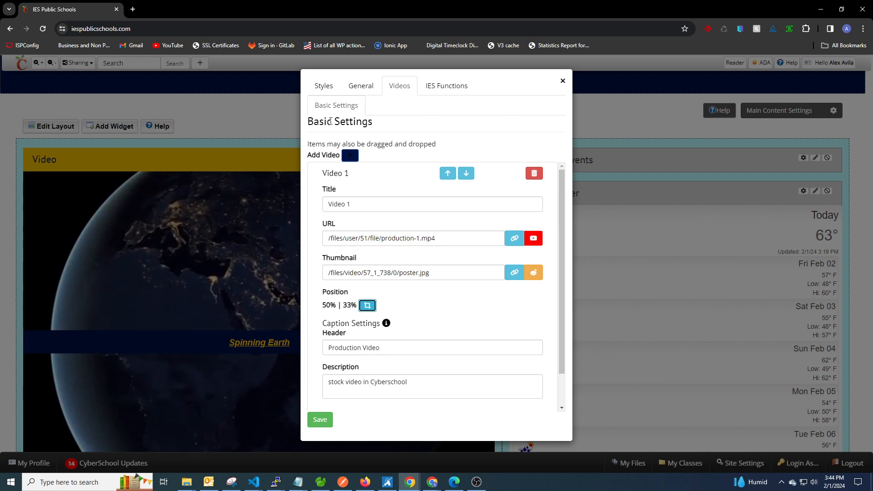
click(350, 89)
click(338, 249)
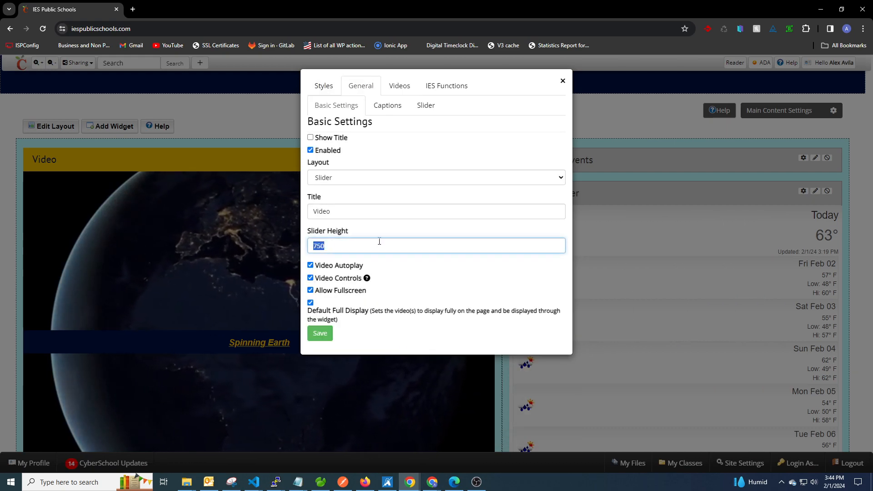
text(250)
click(320, 333)
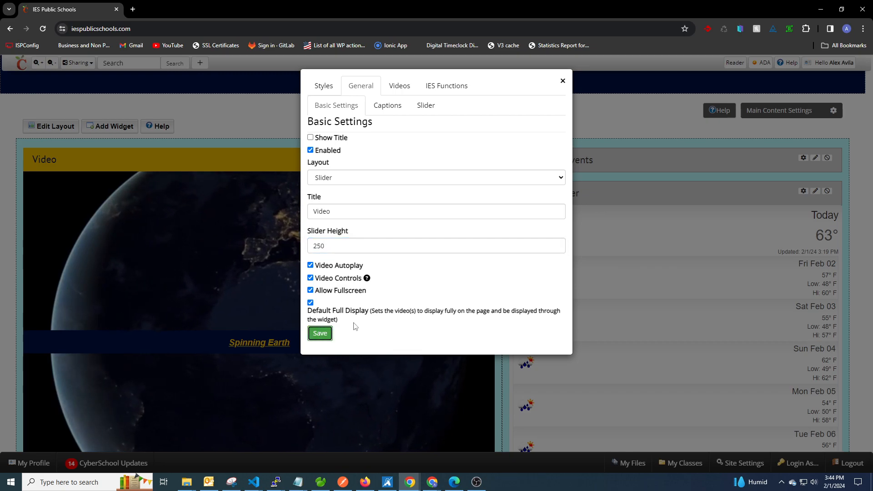
Set Video 1's position in the slider to X 53% and Y 27%, and save the position
click(456, 157)
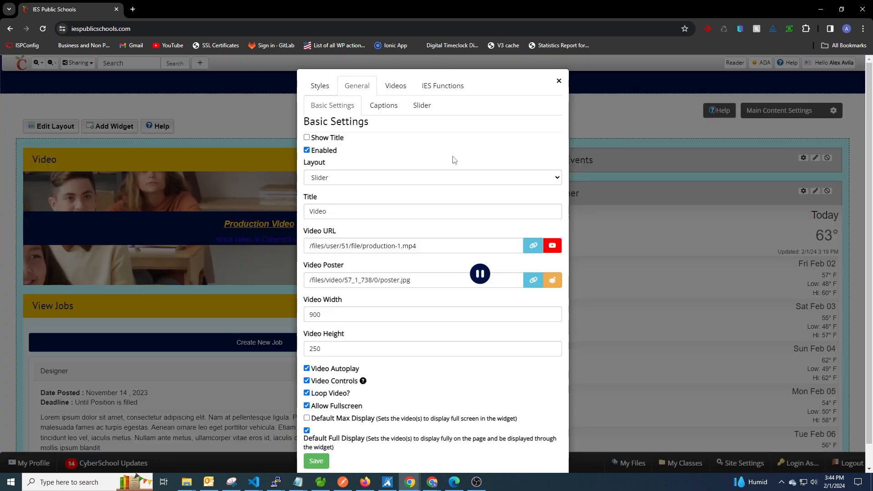
click(398, 86)
click(345, 173)
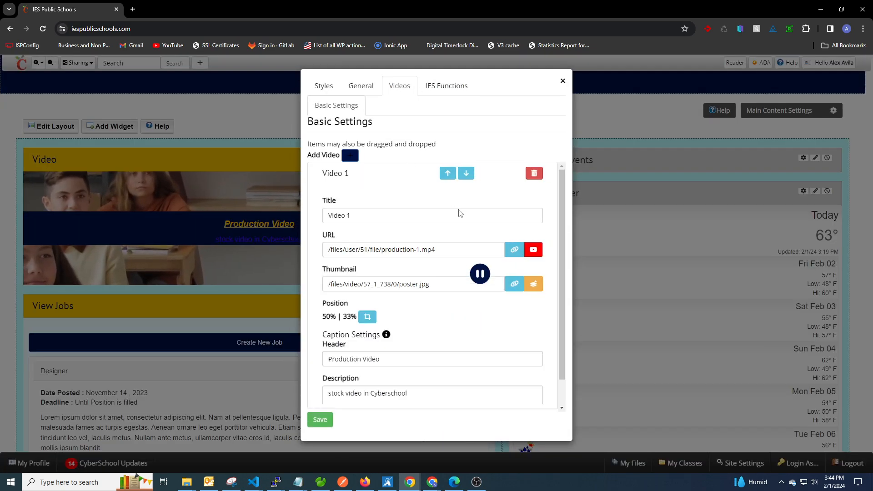
click(368, 305)
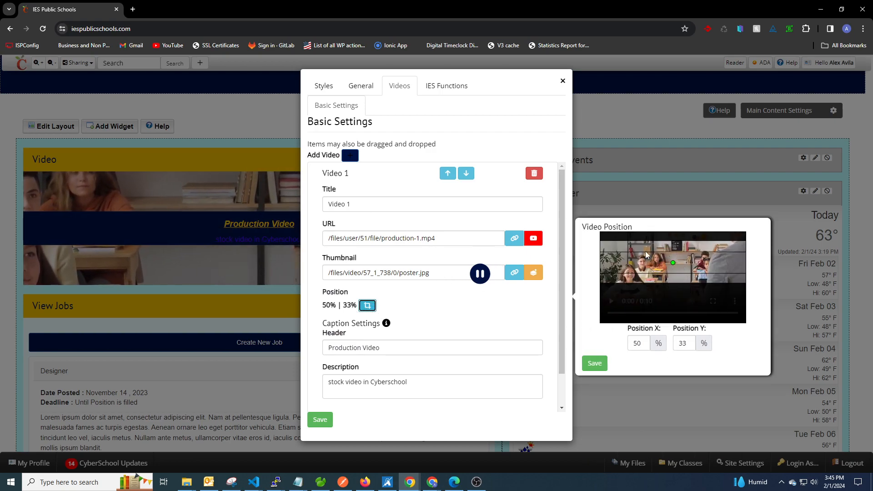
click(672, 249)
drag(672, 262, 672, 262)
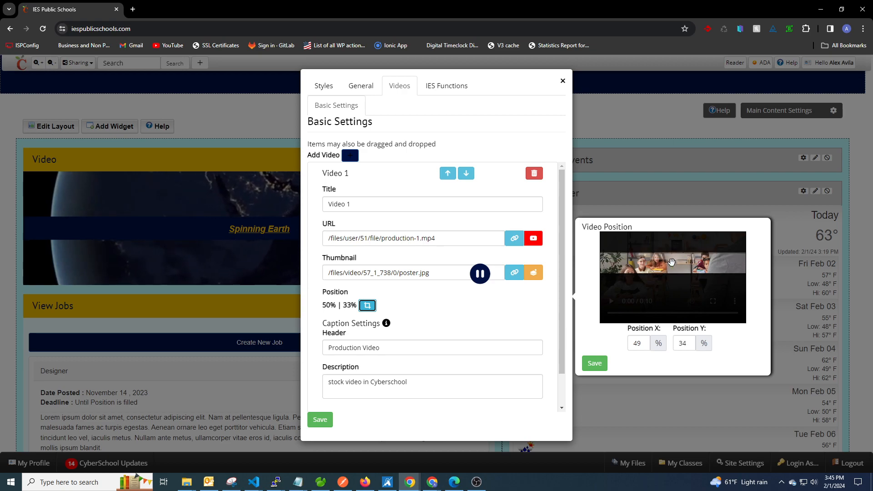
click(707, 255)
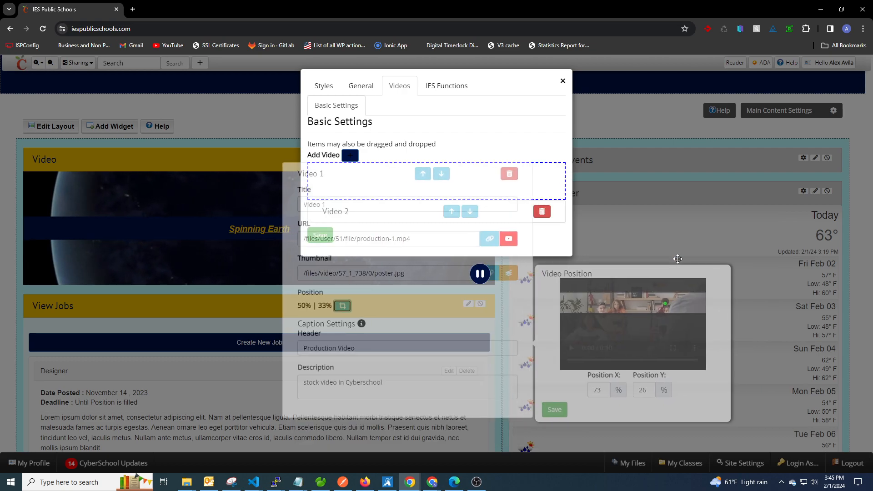
click(677, 256)
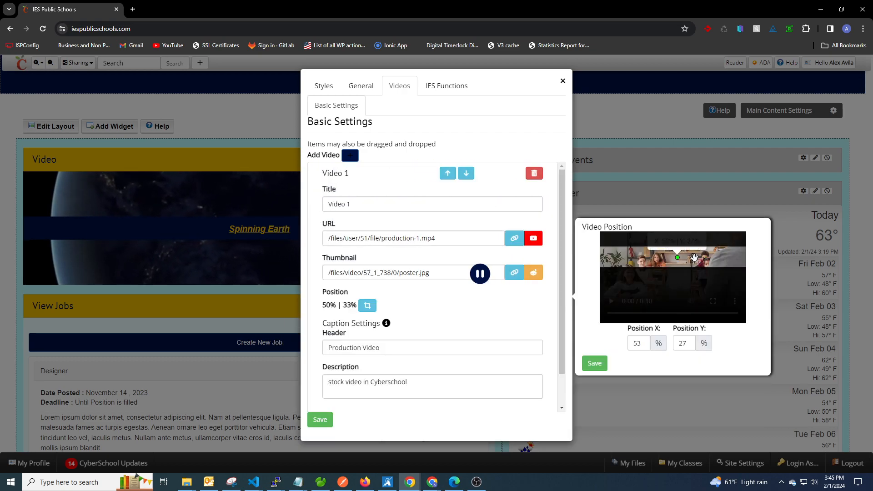
click(595, 363)
Set Video 2's position in the slider to X 50% and Y 12%, and save the position
click(380, 179)
click(359, 202)
click(368, 333)
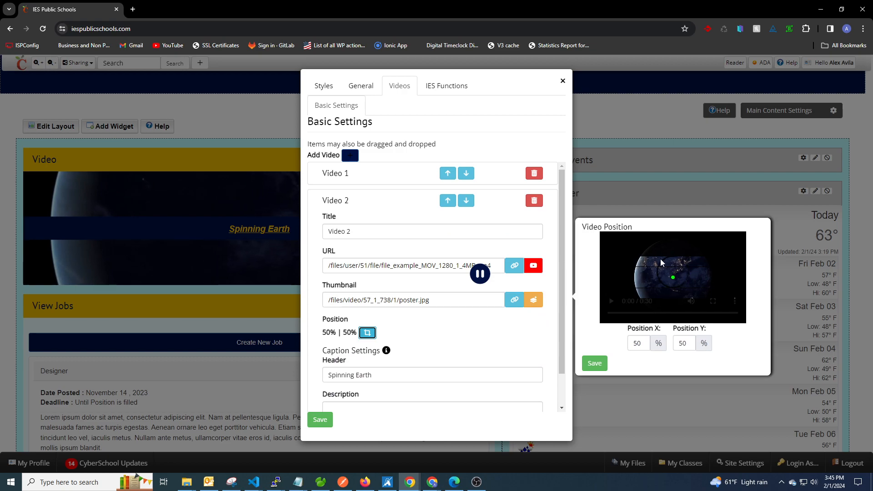
click(674, 268)
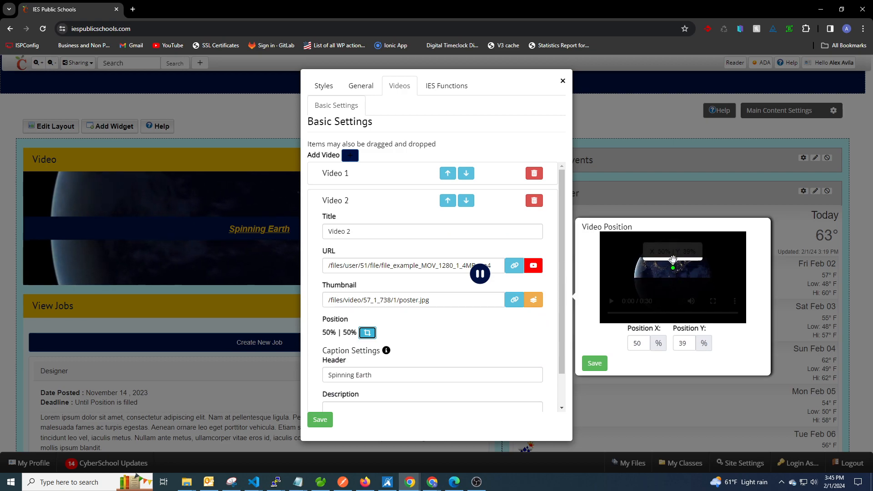
click(674, 245)
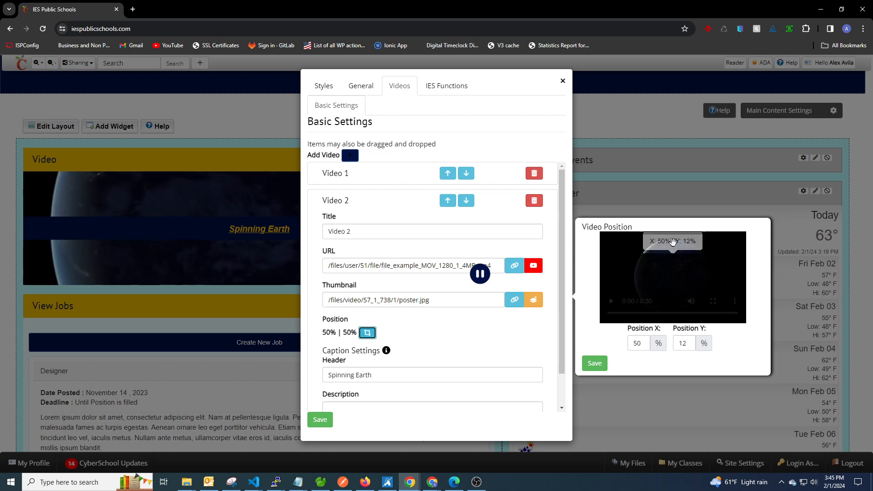
click(595, 364)
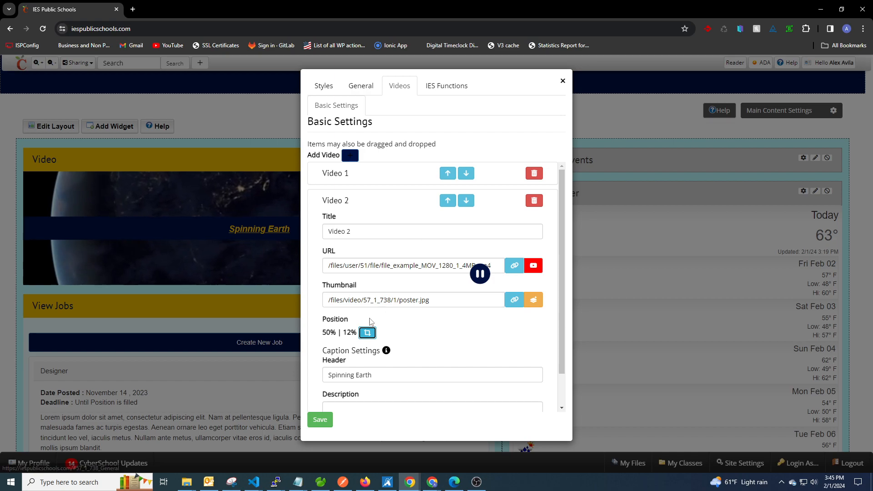
click(368, 332)
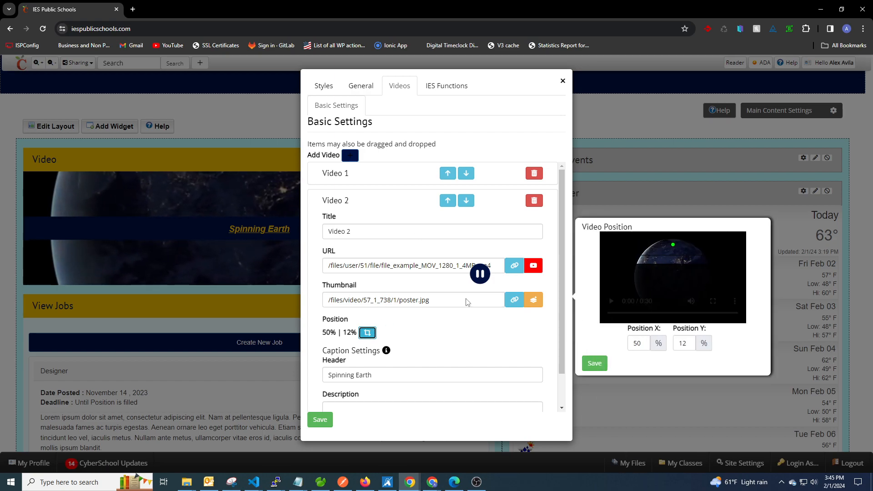
click(571, 343)
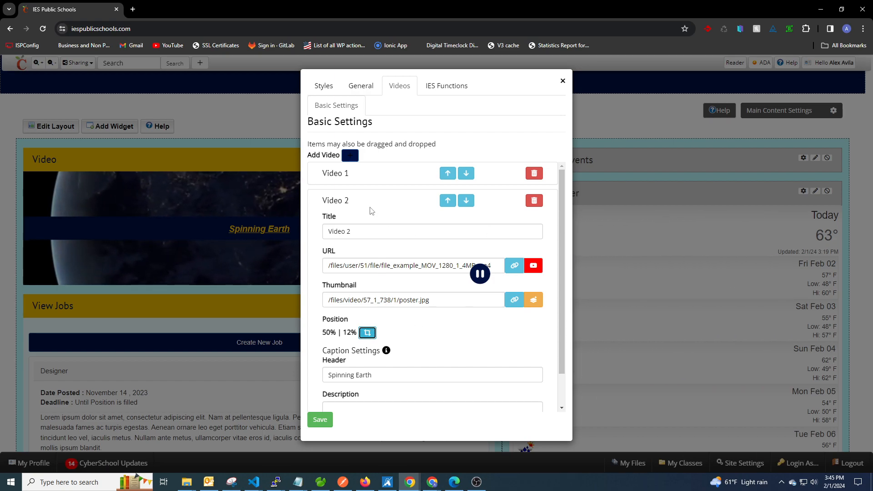
Set Video 1's Position Y to 25%, save the position, and save the widget settings
click(366, 201)
click(355, 173)
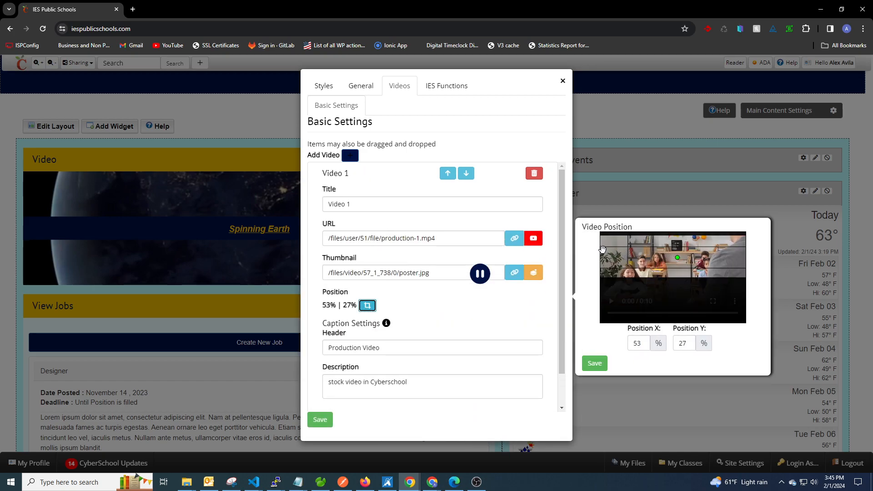
drag(679, 250, 677, 259)
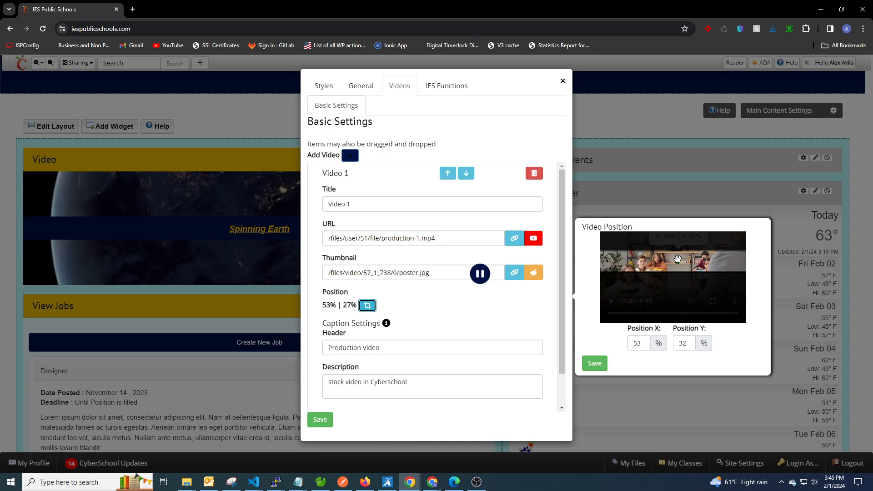
click(678, 254)
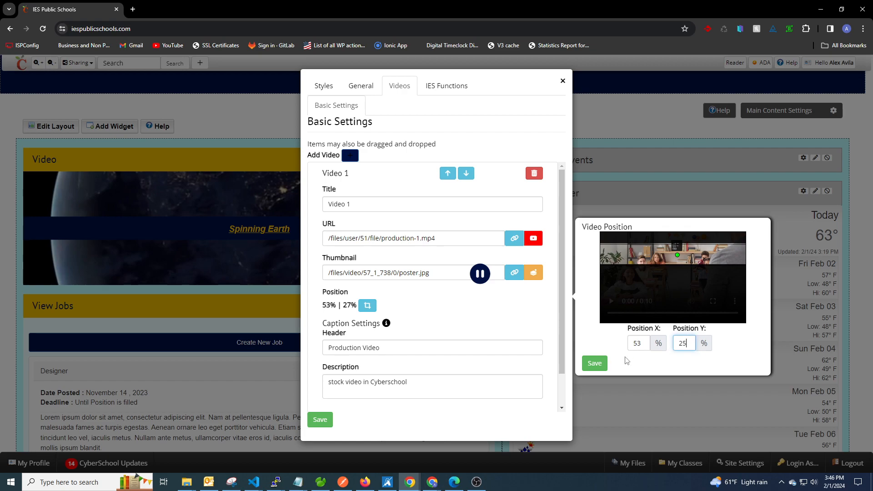
click(595, 363)
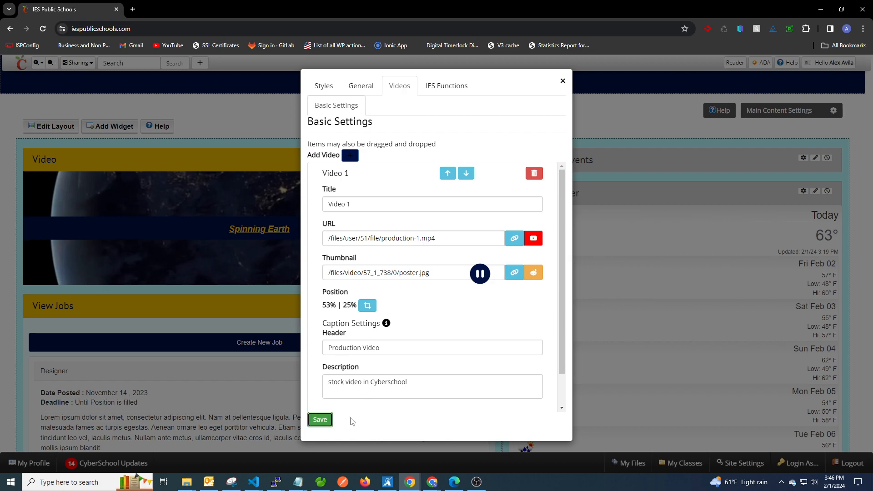
click(334, 421)
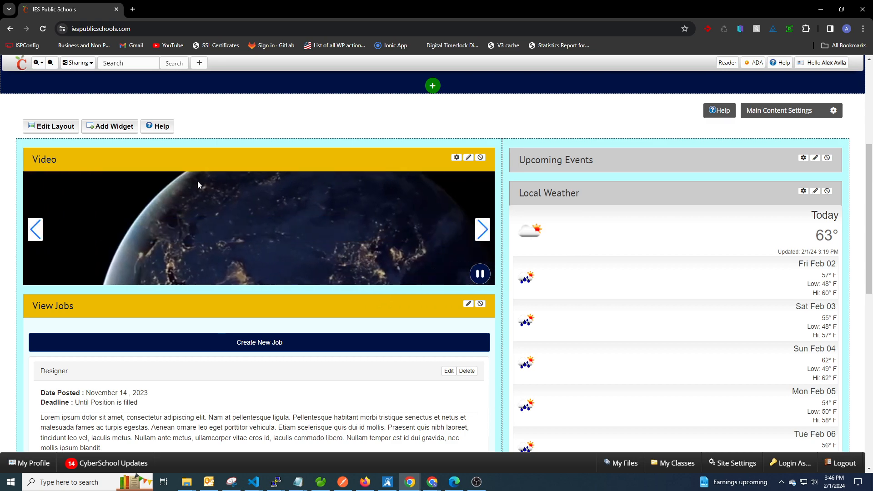
Look over Video 2's entry and the general settings of the slider Video widget, then close them
click(456, 158)
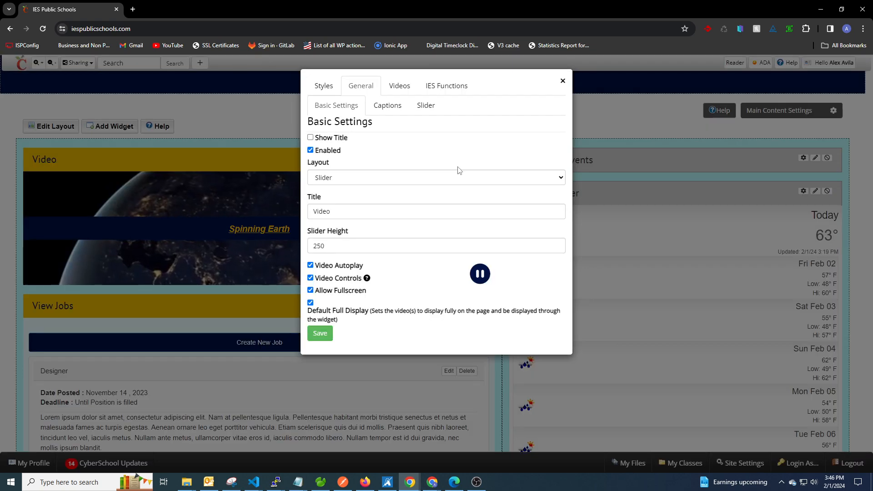
click(406, 93)
click(361, 200)
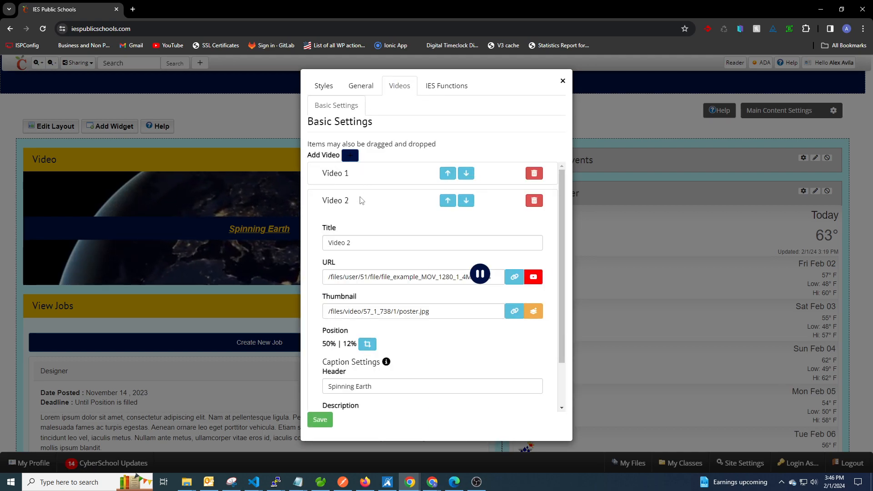
click(361, 201)
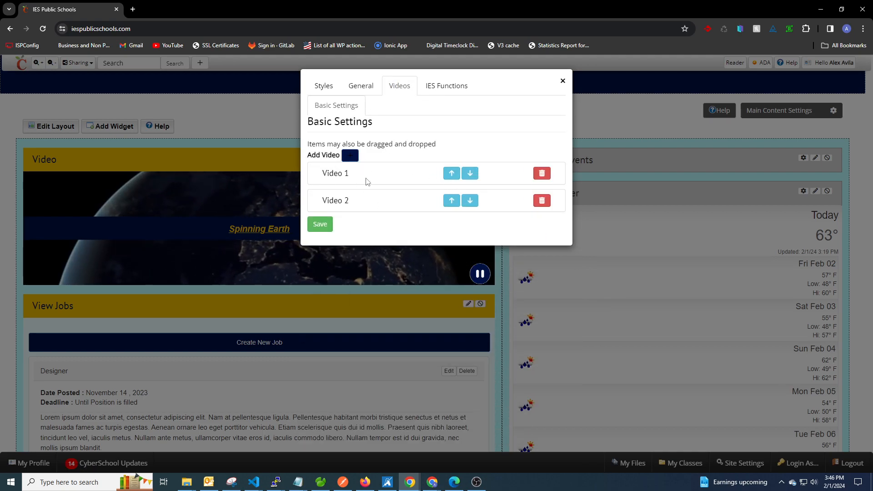
click(360, 86)
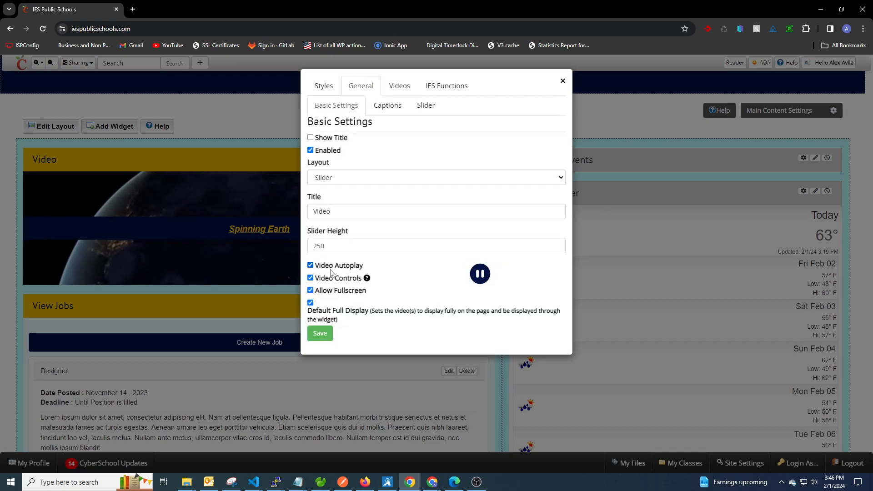
drag(552, 79, 564, 82)
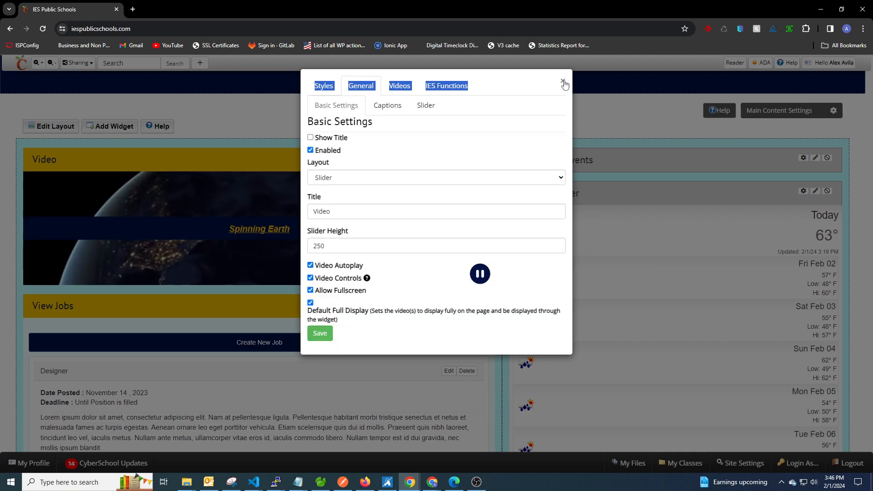
click(563, 82)
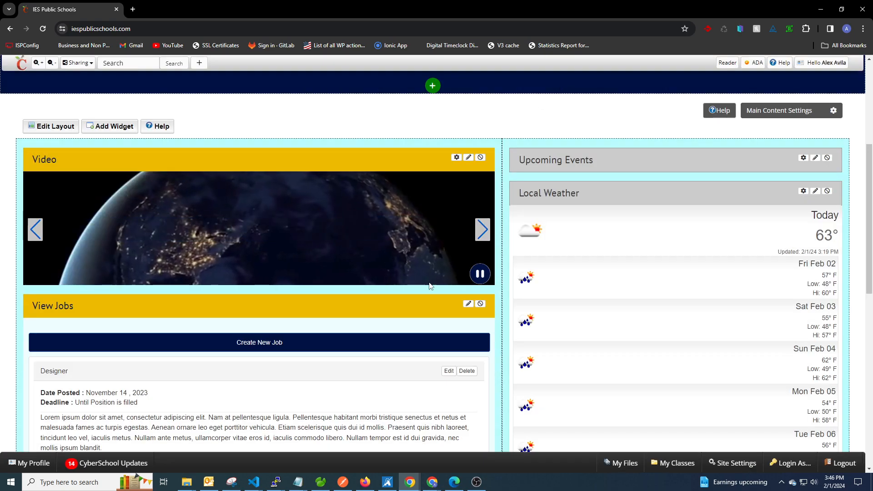
Enable Show Video Selection for the slider, set the slider height to 500, and save
click(457, 158)
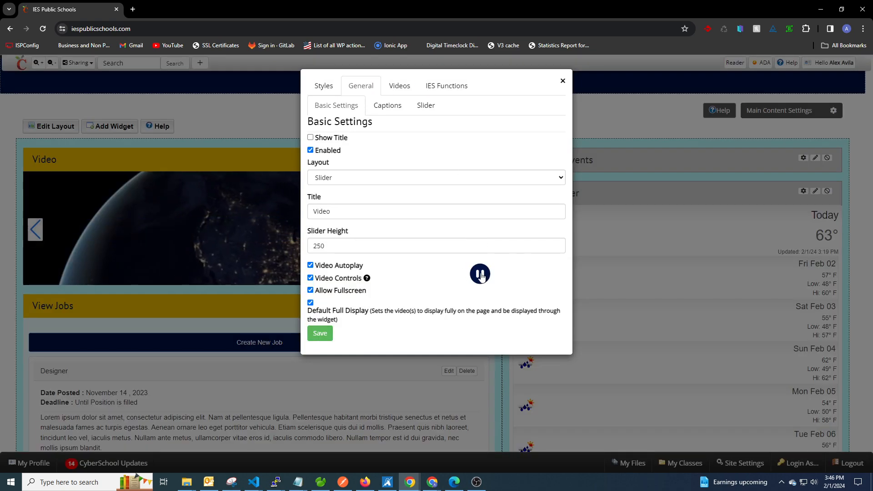
click(423, 109)
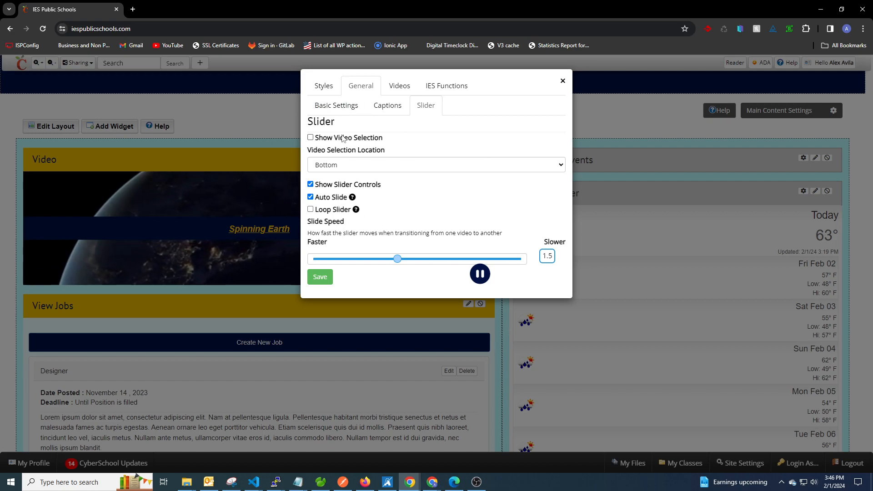
click(337, 105)
drag(326, 245, 296, 246)
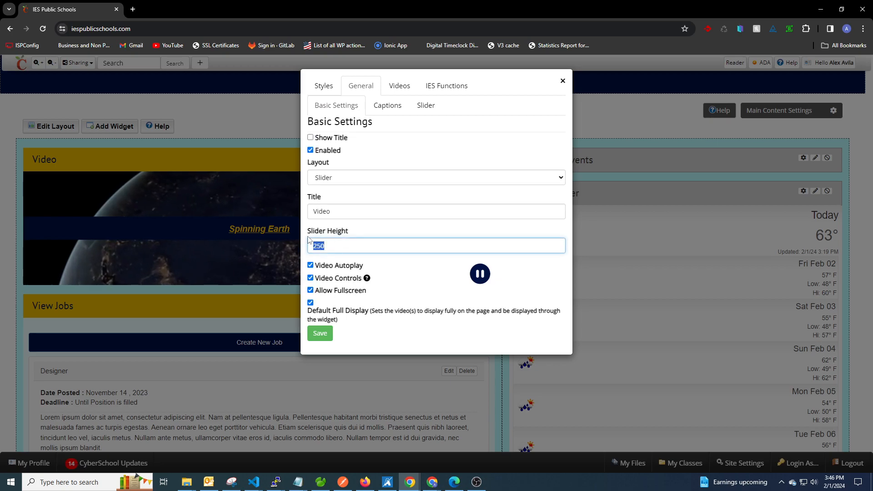
click(316, 334)
Try out the video selection thumbnails below the slider by switching to Video 2 and back to Video 1
scroll(483, 194, down, 1)
scroll(483, 195, down, 2)
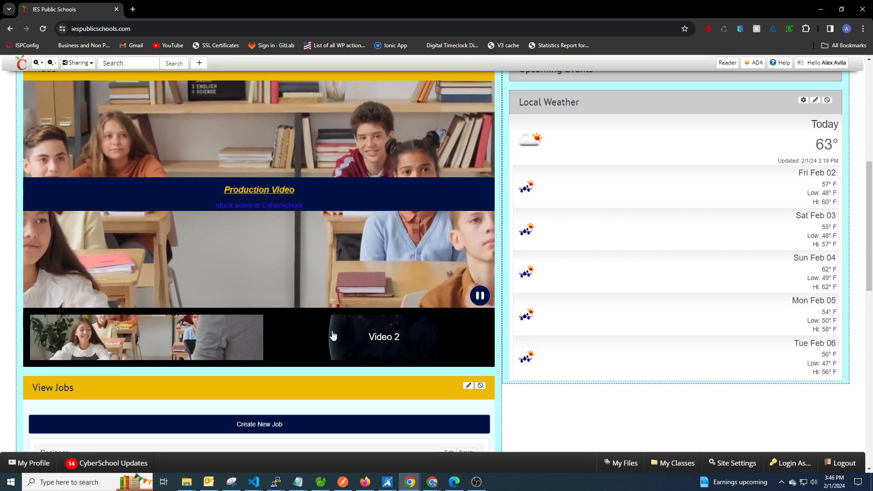
click(385, 341)
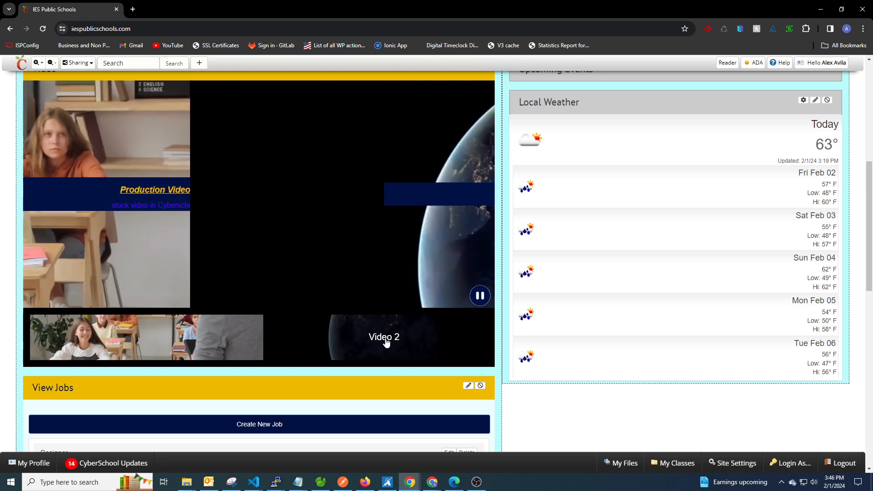
click(138, 341)
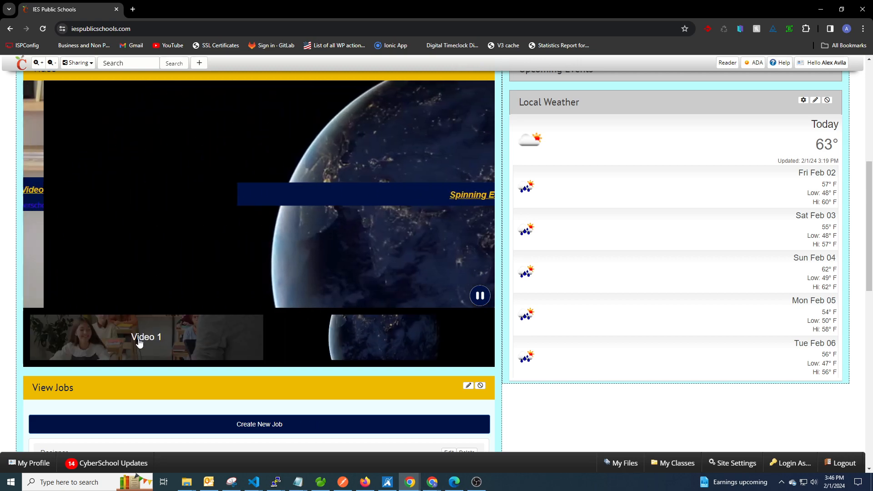
scroll(488, 360, up, 1)
scroll(489, 360, up, 2)
Move the slider's video selection location to above the videos and save the widget settings
click(456, 158)
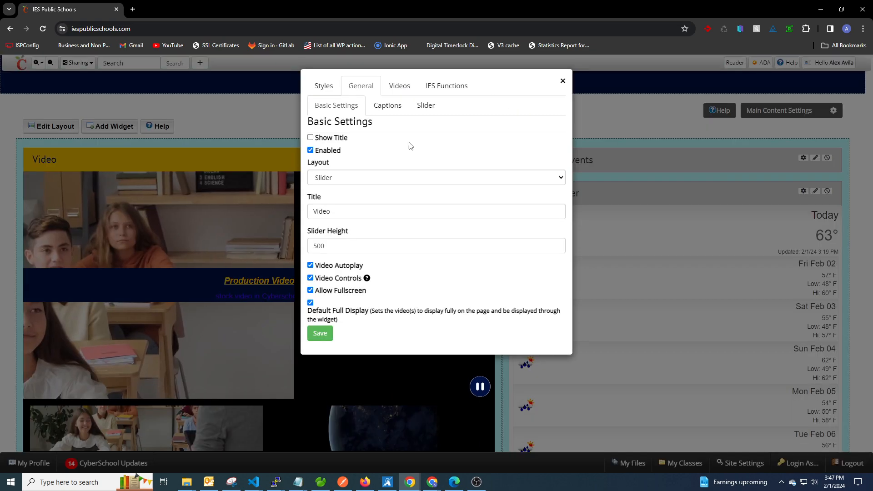
click(425, 105)
click(368, 165)
click(353, 177)
click(320, 277)
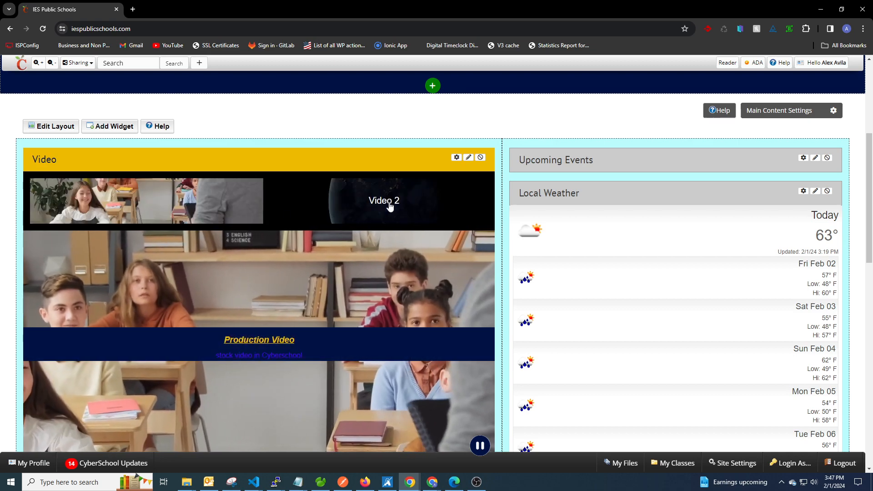
click(456, 158)
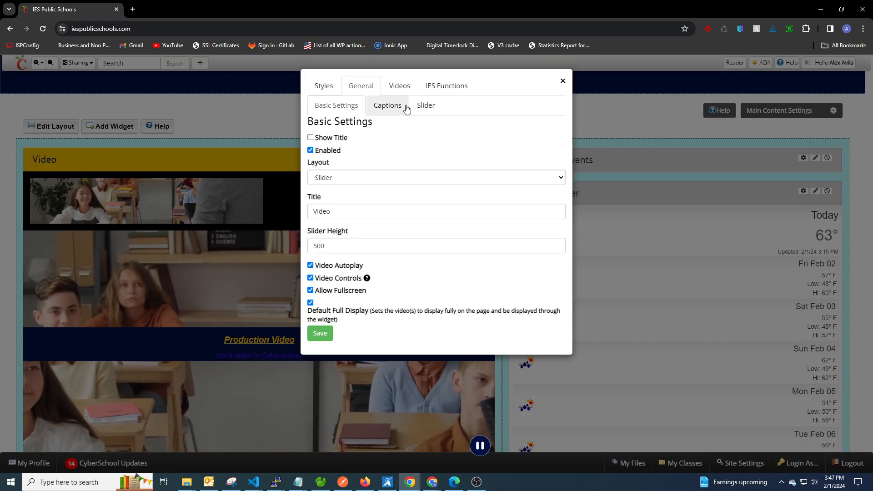
click(562, 81)
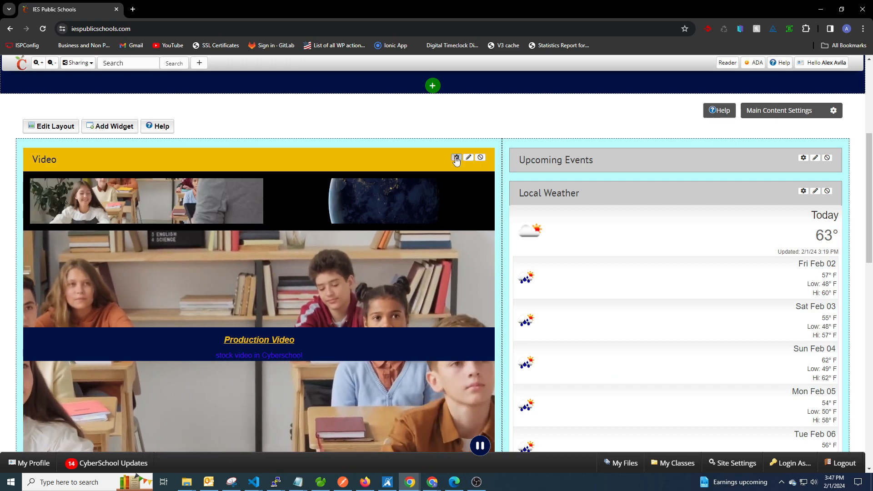
Replace Video 2's thumbnail with the image file ies_logo.jpg in the slider Video widget
click(457, 157)
click(399, 86)
click(364, 200)
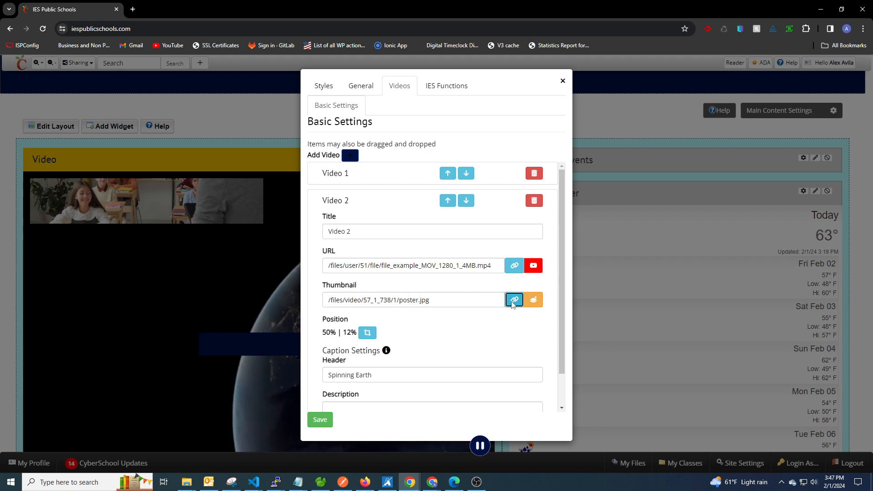
click(512, 300)
click(234, 208)
click(364, 208)
click(676, 353)
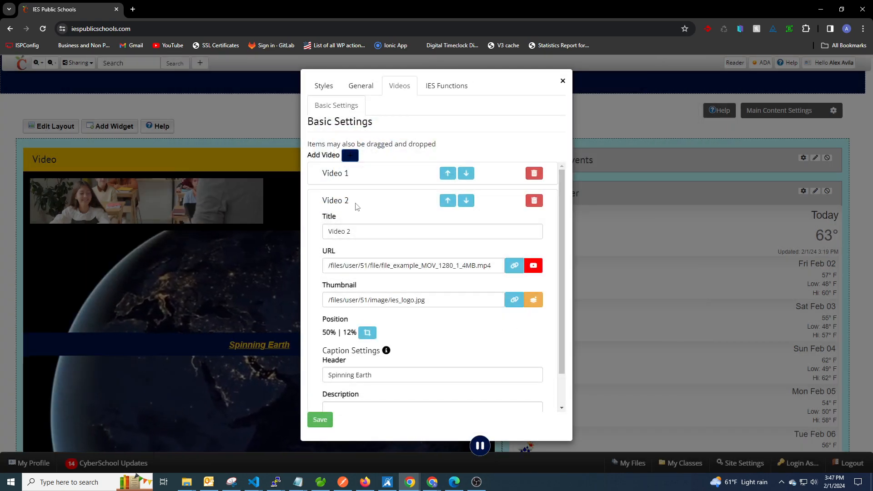
Set the slider's video selection location to Right and save the Video widget settings
click(371, 208)
click(362, 94)
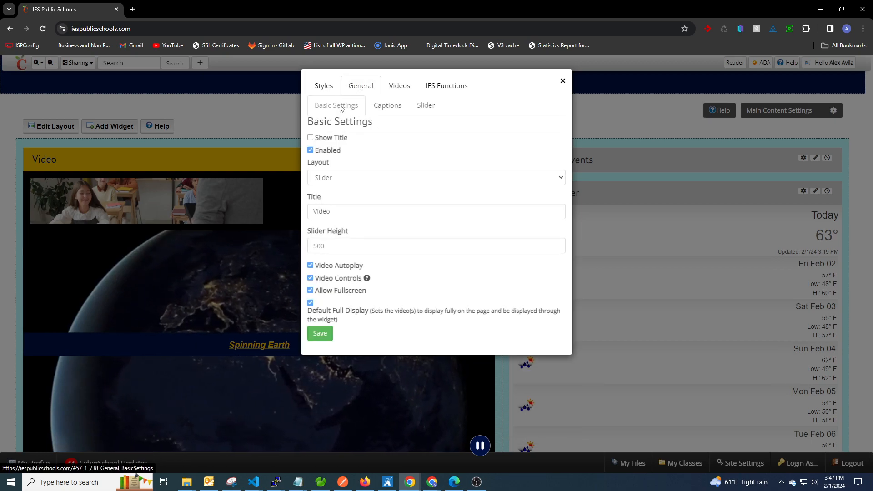
click(425, 105)
click(401, 165)
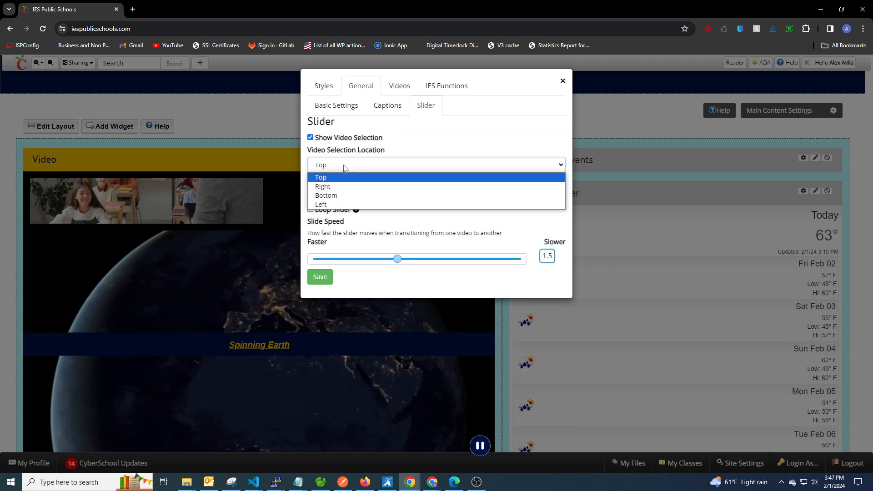
click(336, 186)
click(321, 277)
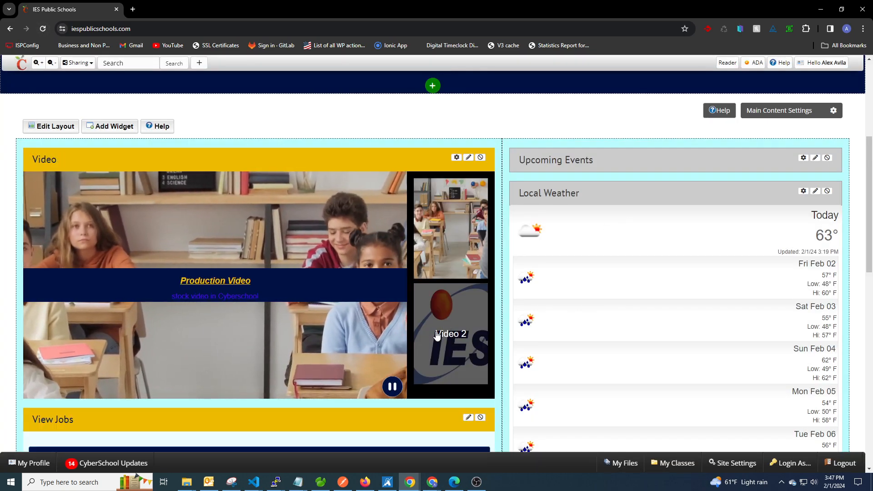
Review Video 2's title and thumbnail entries in the Video widget settings
click(457, 157)
click(406, 92)
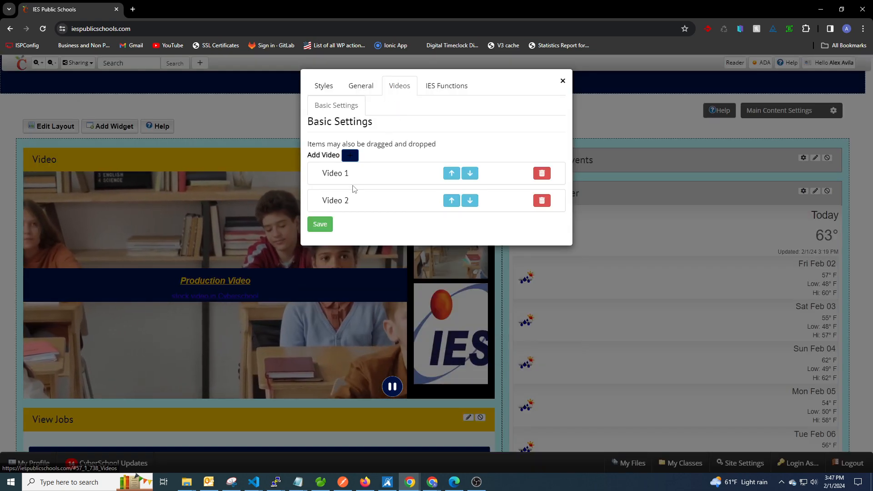
click(353, 198)
click(363, 231)
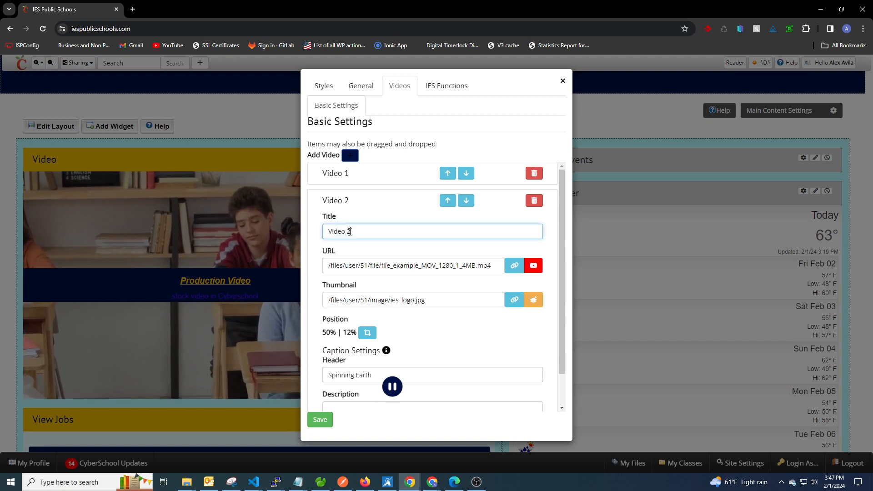
triple_click(358, 237)
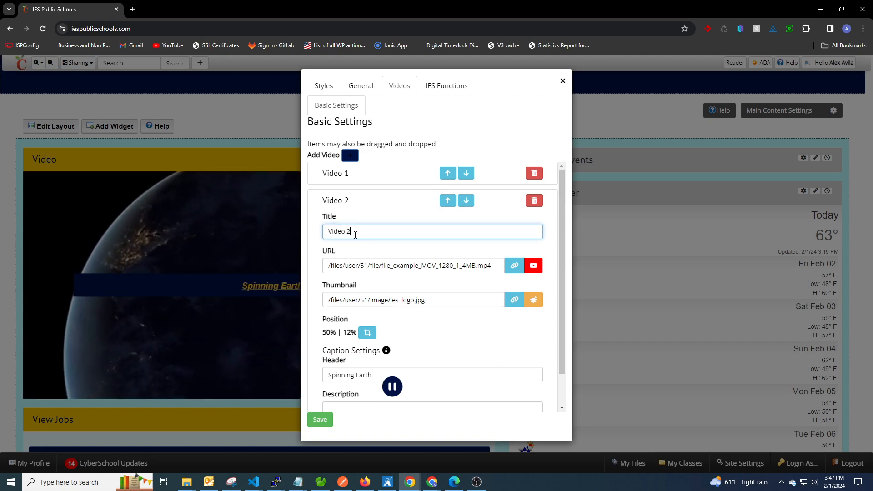
click(347, 201)
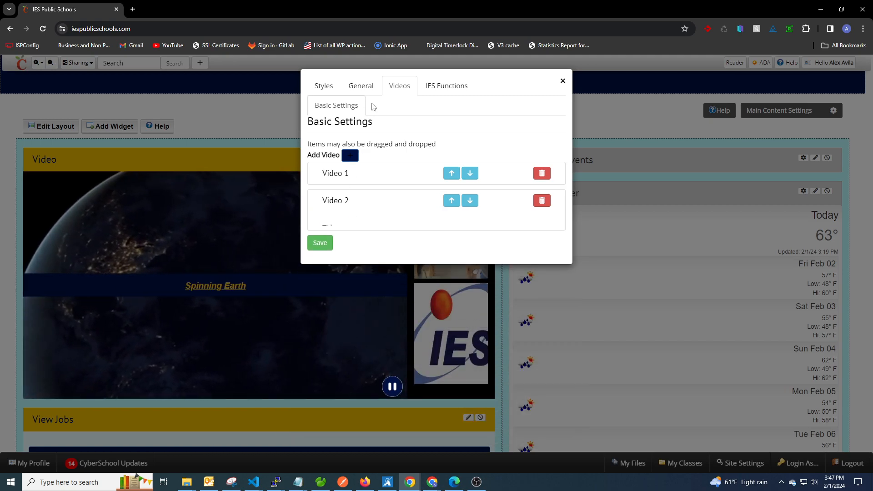
Look through the Video widget's slider, captions and basic settings, and its list of videos
click(361, 86)
click(426, 105)
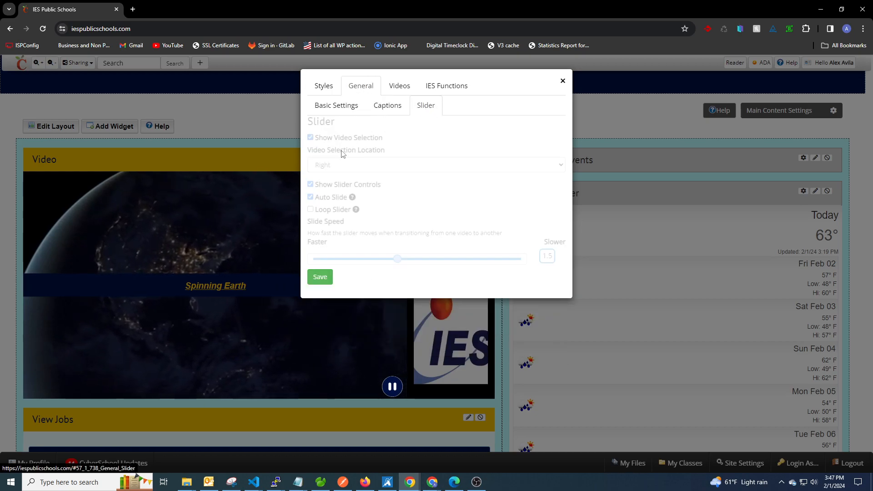
click(390, 106)
click(343, 106)
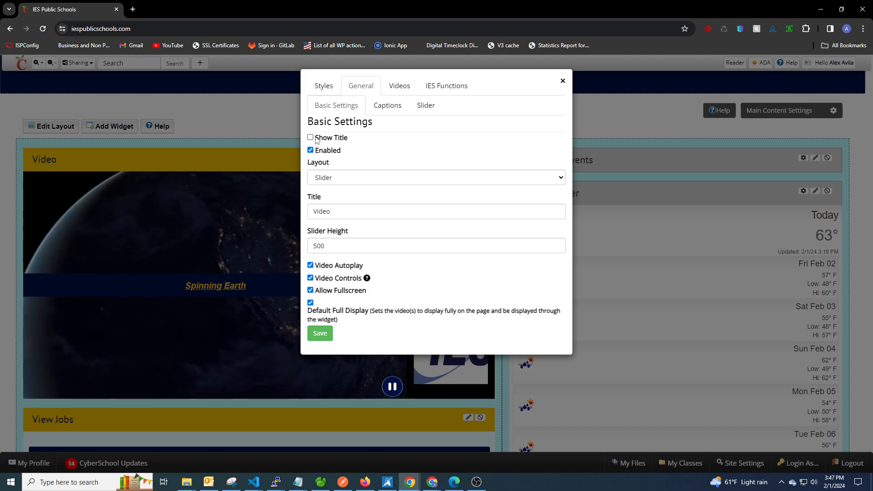
click(390, 107)
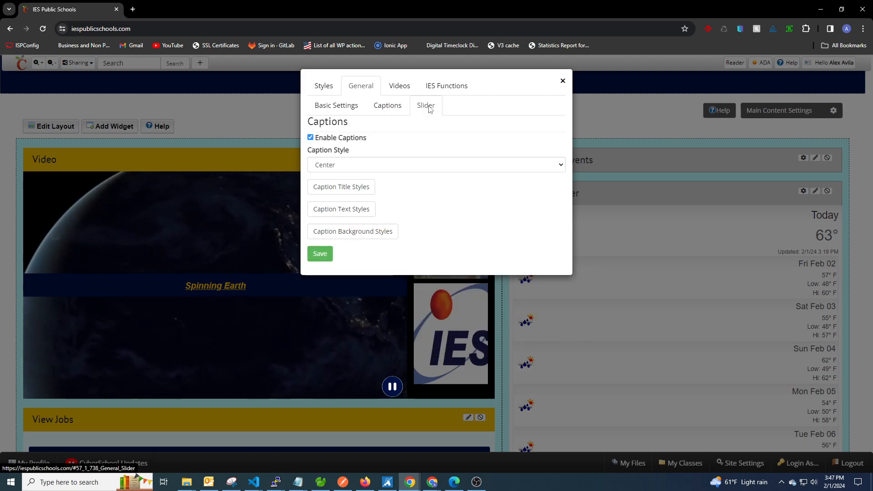
click(426, 106)
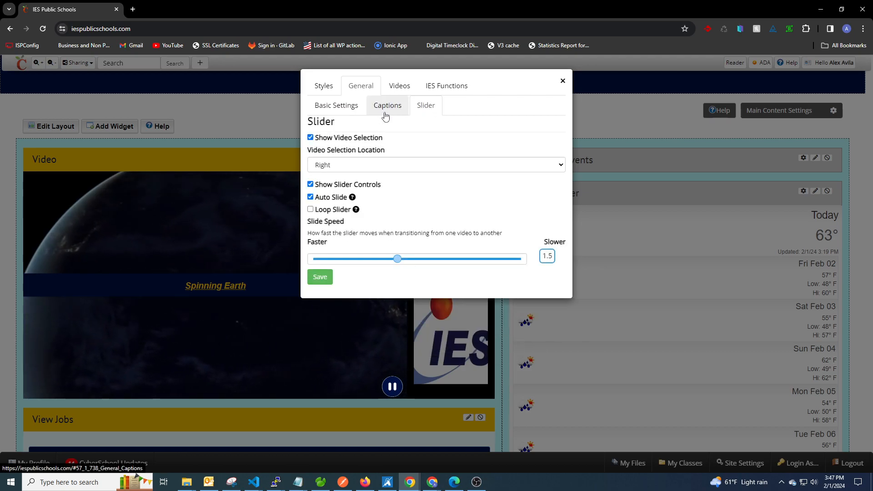
click(398, 87)
click(362, 177)
scroll(429, 263, down, 1)
scroll(410, 200, up, 1)
click(390, 170)
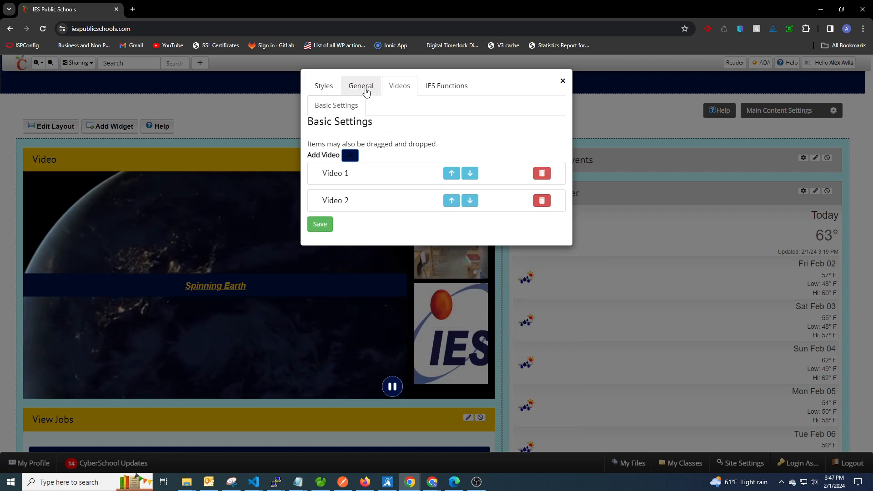
Set the slider's video selection location to Bottom, save, and check the thumbnail row below the video
click(360, 86)
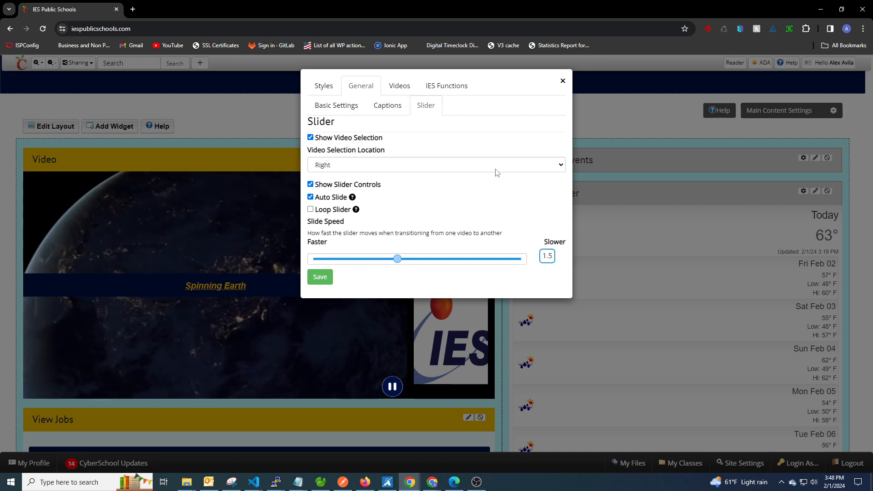
click(364, 165)
click(366, 199)
click(321, 277)
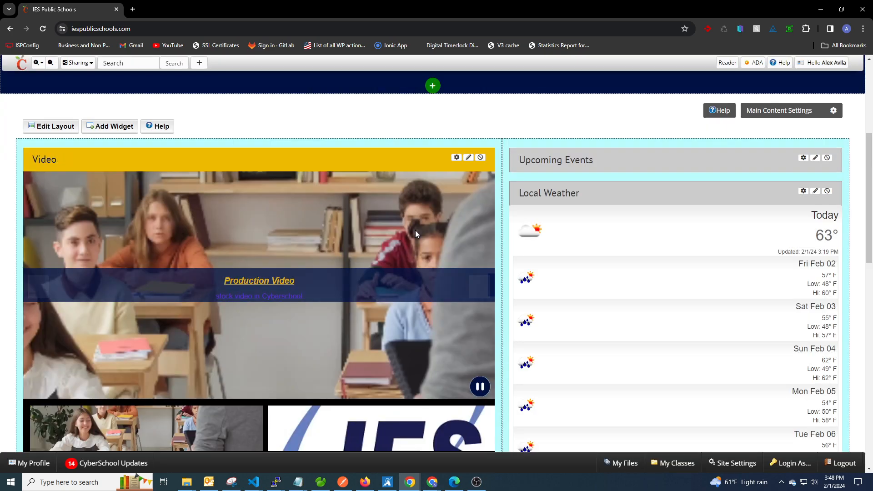
scroll(367, 355, down, 2)
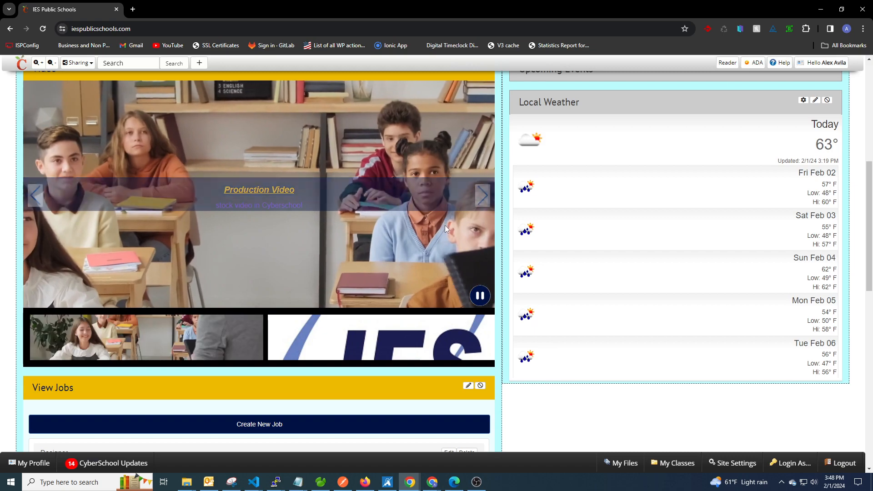
Add Video 3 to the Video widget, using YouTube video Q497DuAUUoI found by searching for "ies cyberschool"
scroll(443, 225, up, 2)
click(457, 158)
click(400, 85)
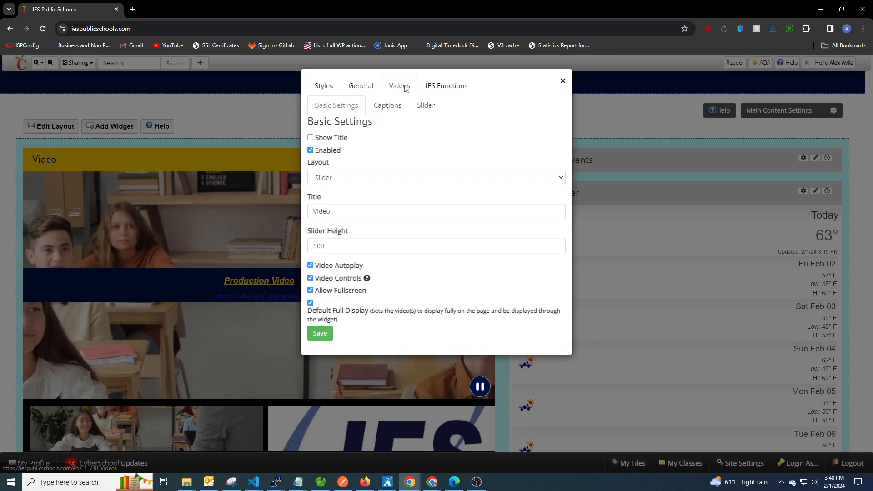
click(350, 155)
click(353, 228)
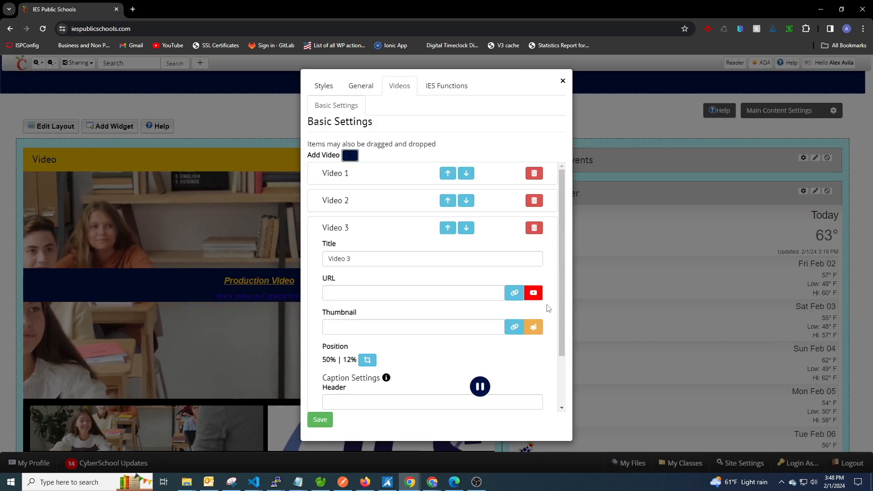
click(533, 292)
click(376, 143)
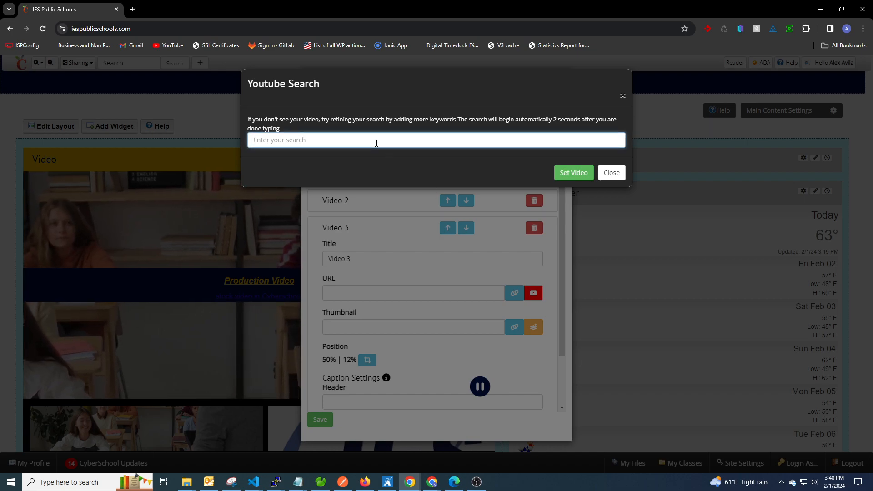
text(ies cyberschool)
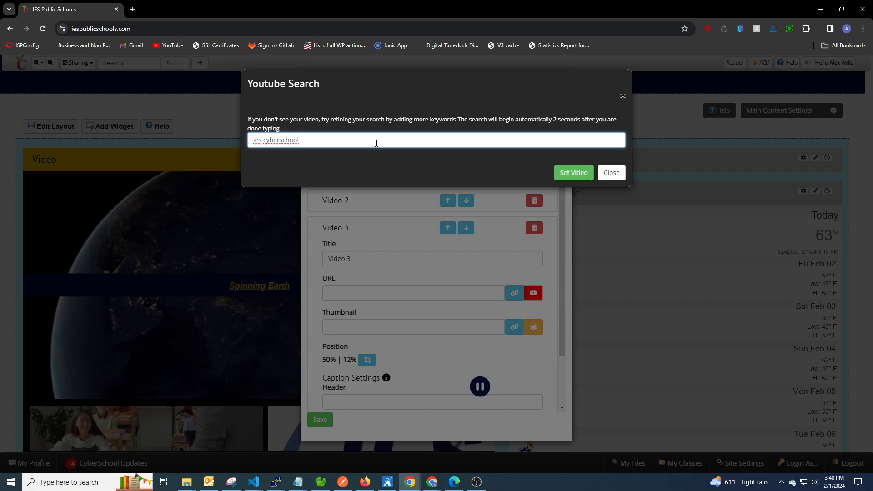
click(459, 184)
click(564, 442)
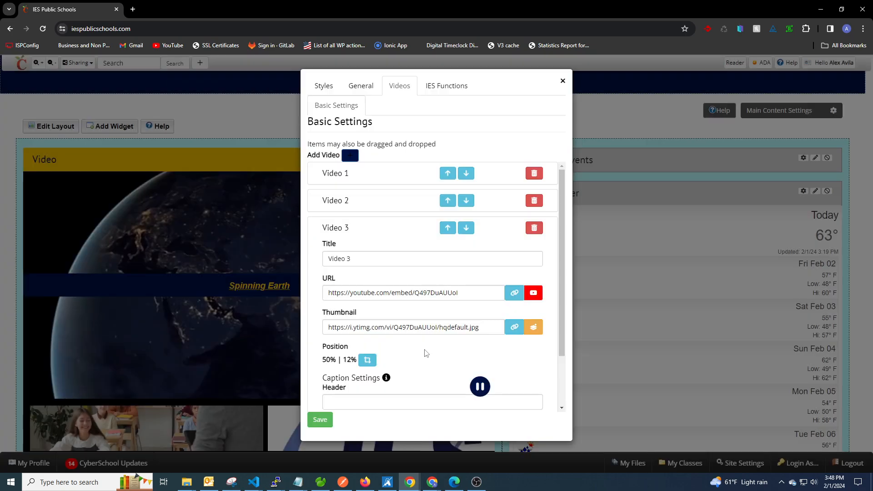
Replace Video 2's custom thumbnail image with a poster image generated from its video file
click(350, 202)
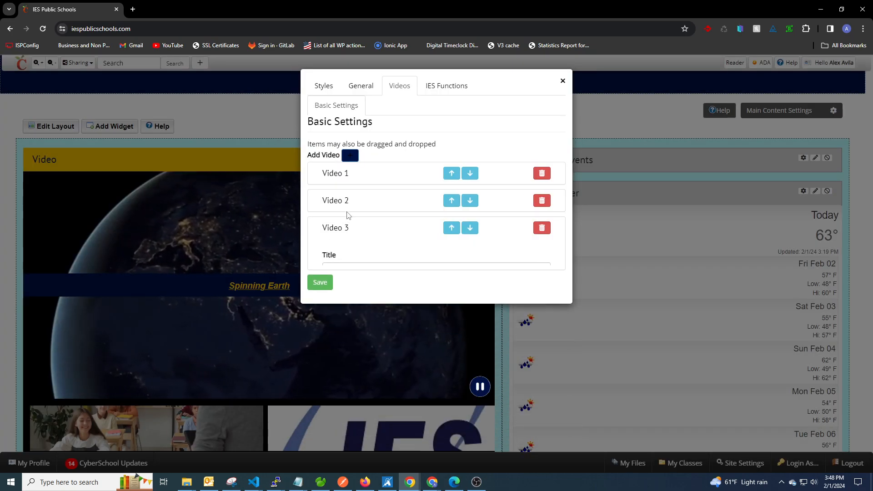
click(537, 302)
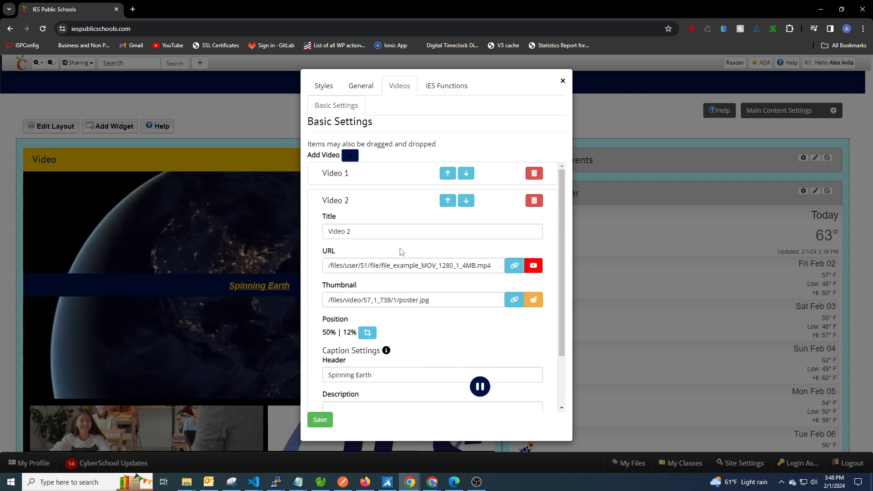
click(348, 200)
Add Video 4 to the Video widget, using YouTube video WwYFRdiL3xI found by searching for "ies cyberschool"
click(348, 156)
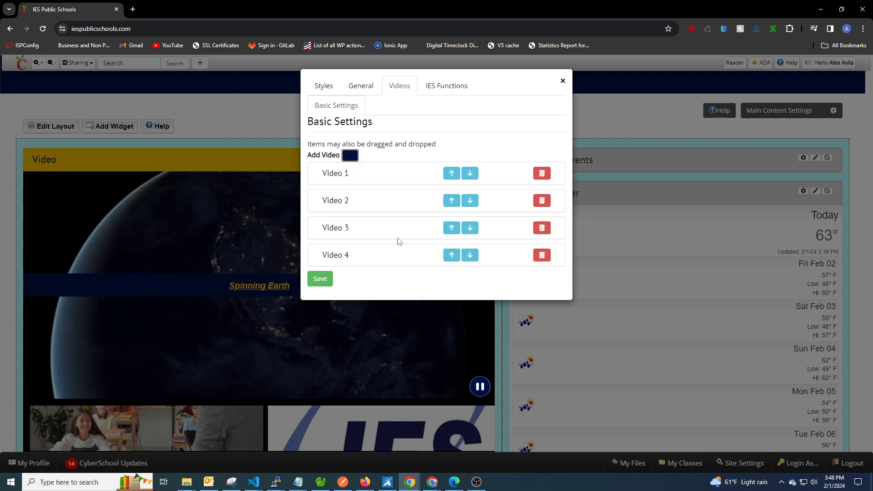
click(384, 255)
scroll(501, 278, down, 1)
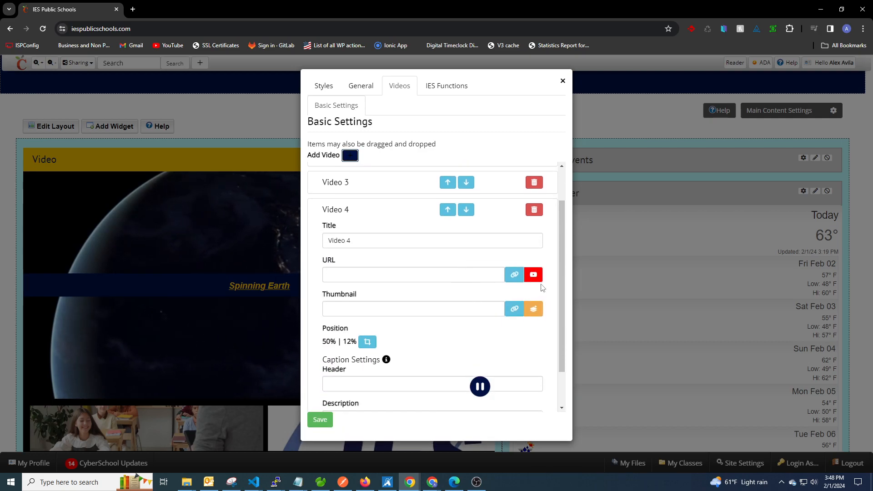
click(534, 275)
click(344, 139)
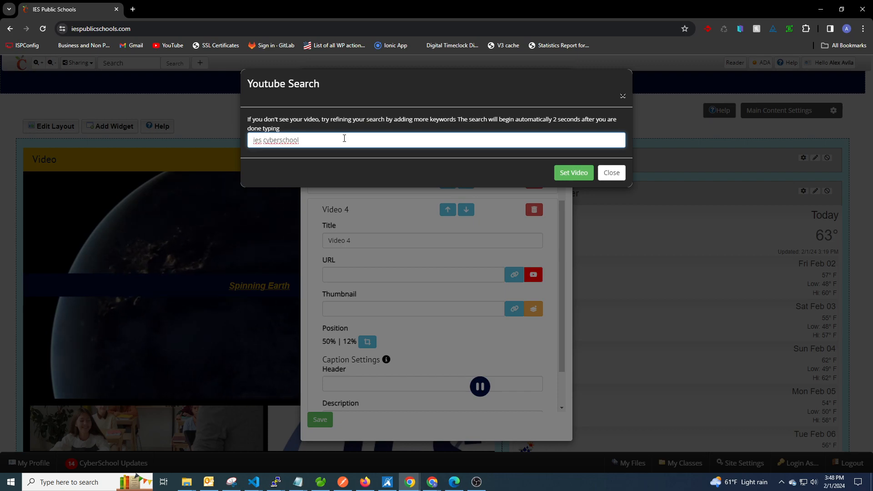
click(410, 241)
click(570, 446)
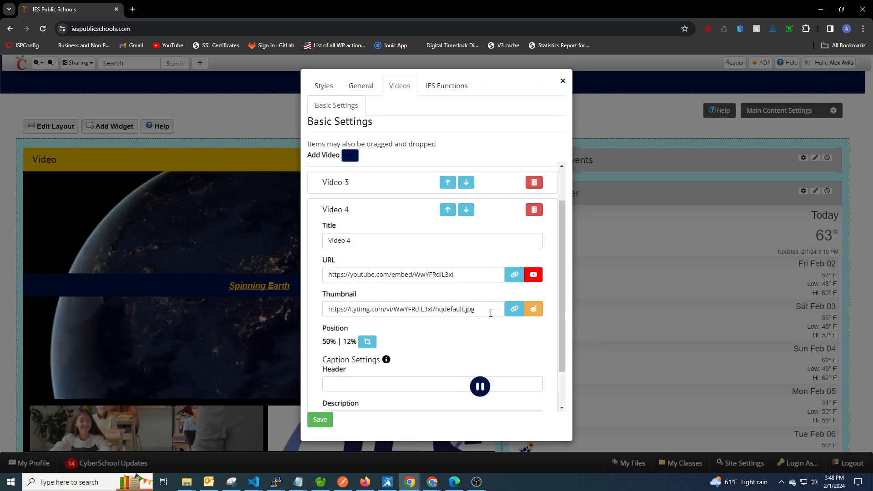
Replace Video 4's thumbnail with the image file SPLASH_fw.png and save the widget settings
triple_click(477, 311)
click(514, 310)
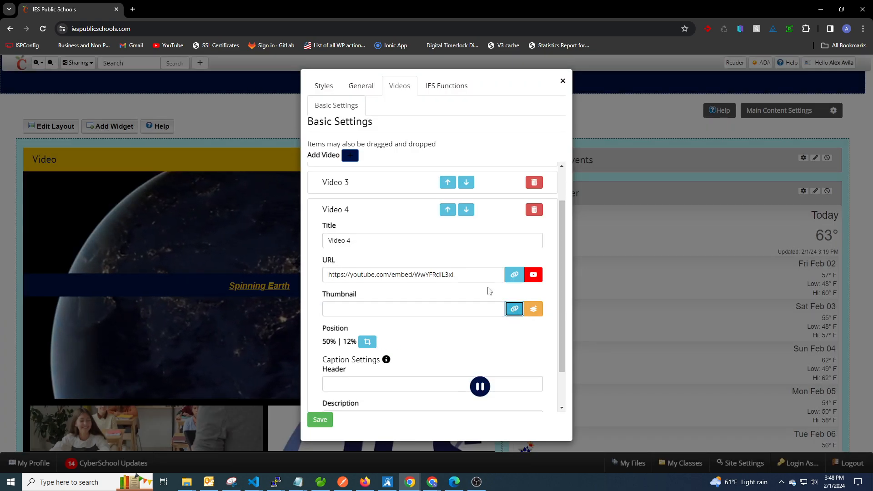
click(666, 353)
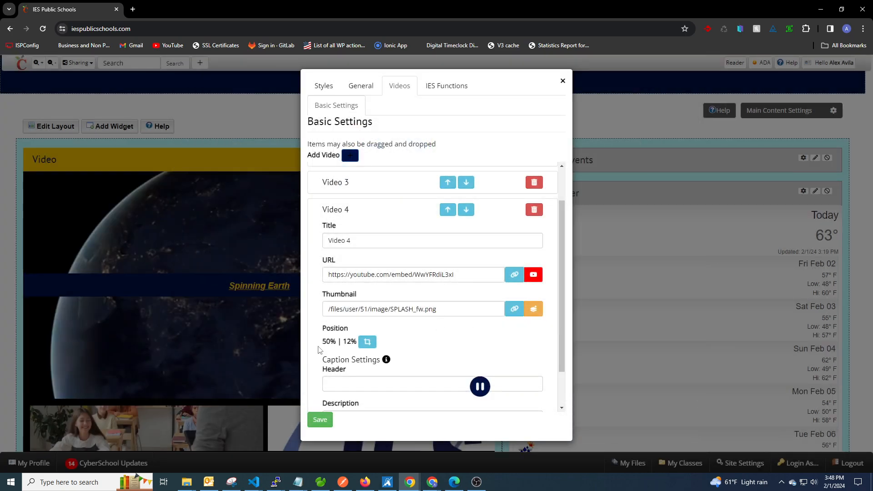
click(325, 421)
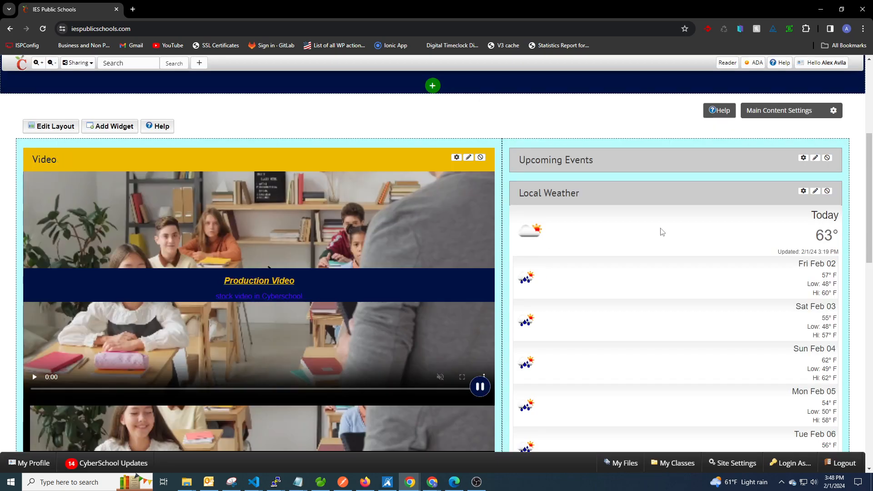
Check the slider's thumbnail row on the page and try switching to Video 4
scroll(630, 238, down, 2)
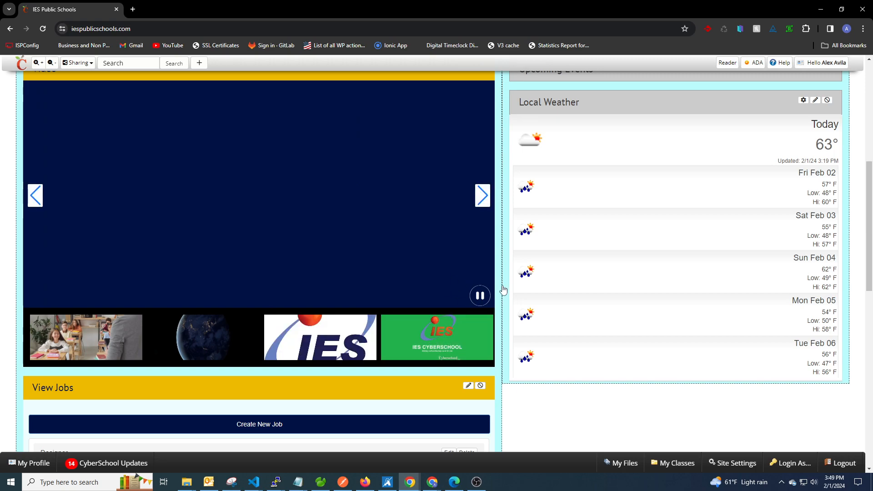
scroll(364, 132, up, 2)
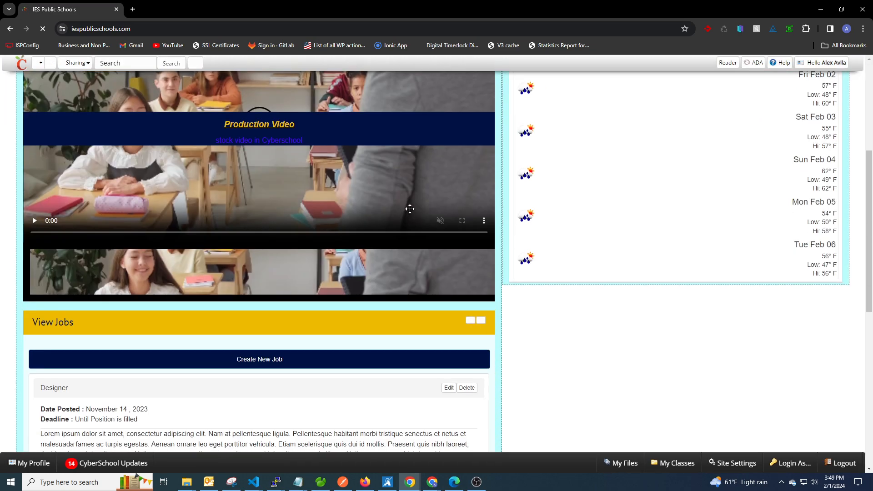
scroll(538, 246, up, 3)
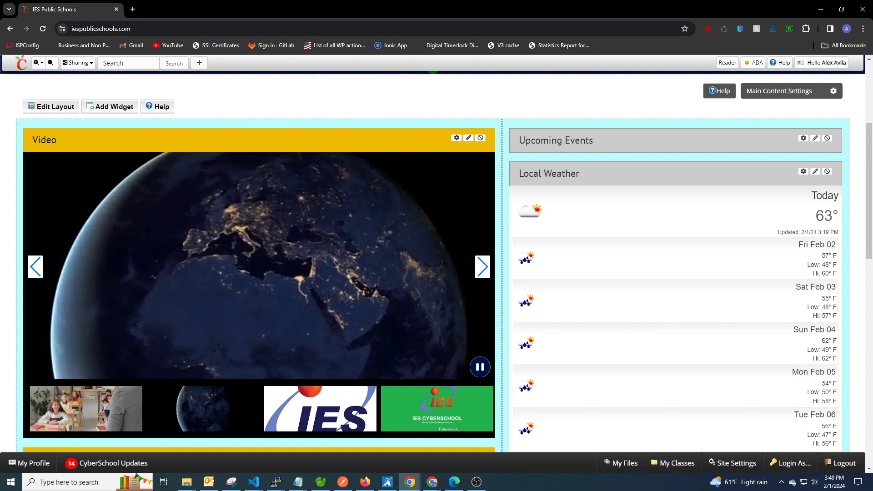
click(432, 412)
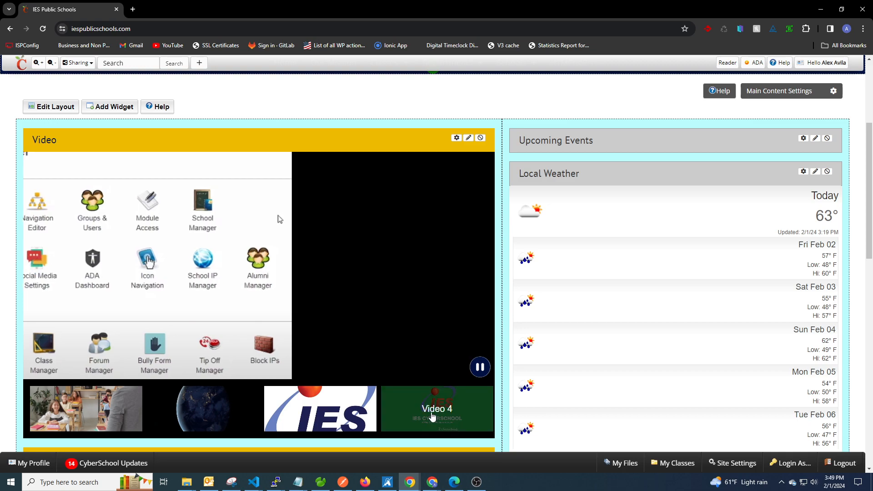
click(432, 418)
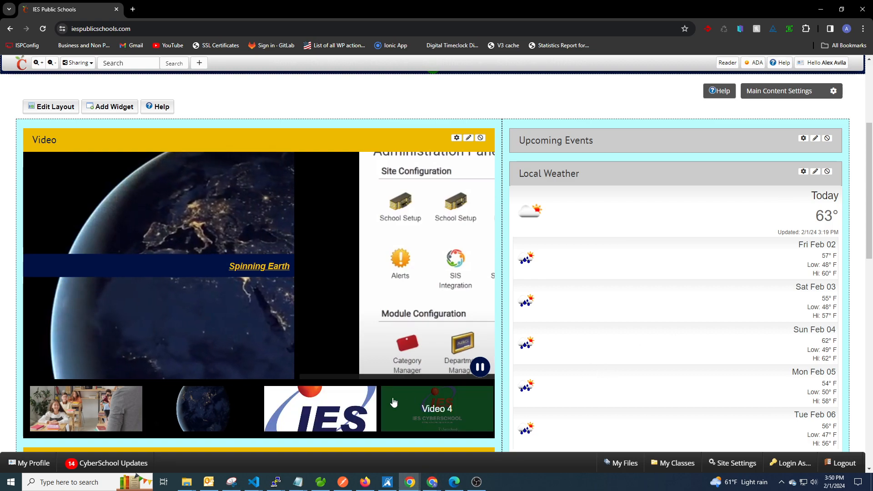
Turn off Show Video Selection in the Video widget's slider settings and save the widget
click(456, 138)
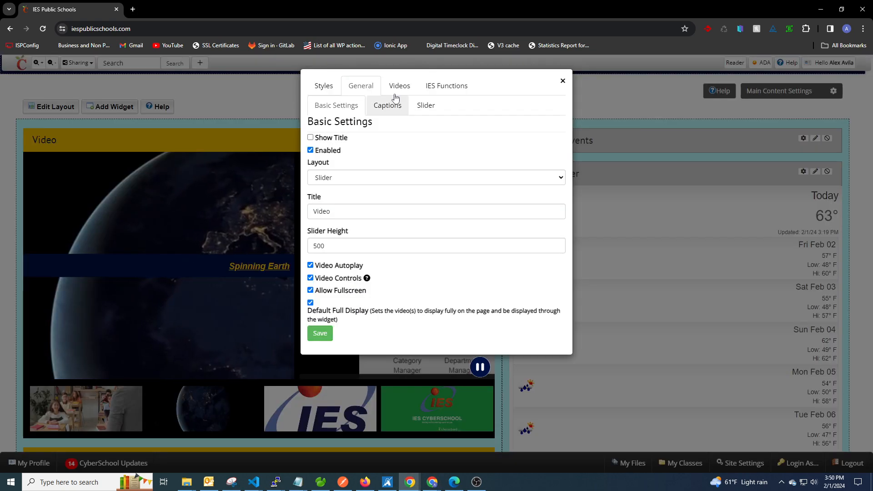
click(419, 108)
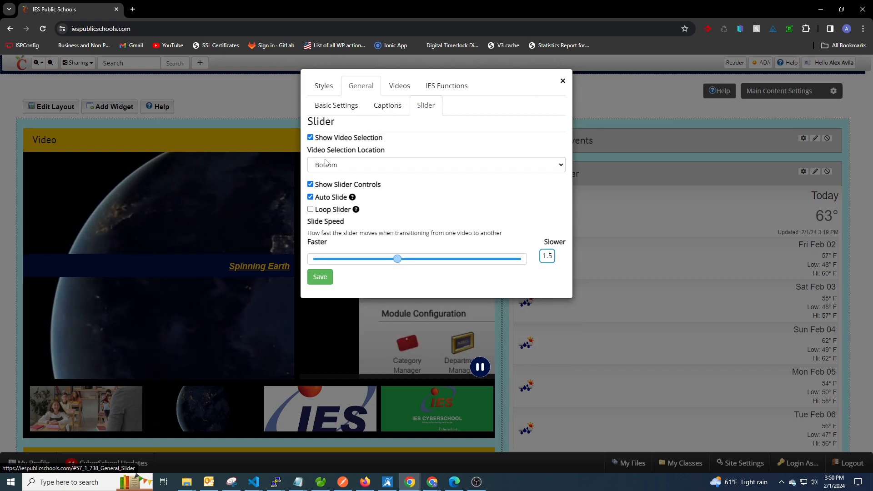
click(320, 165)
click(317, 151)
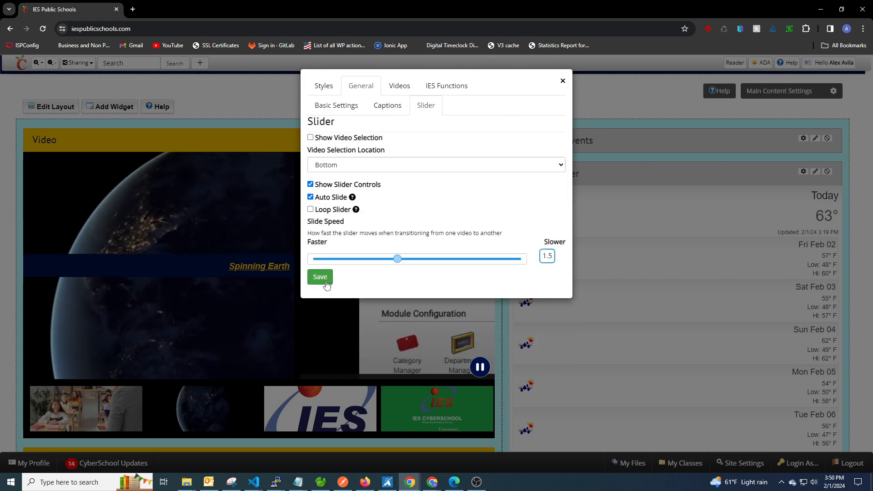
click(321, 278)
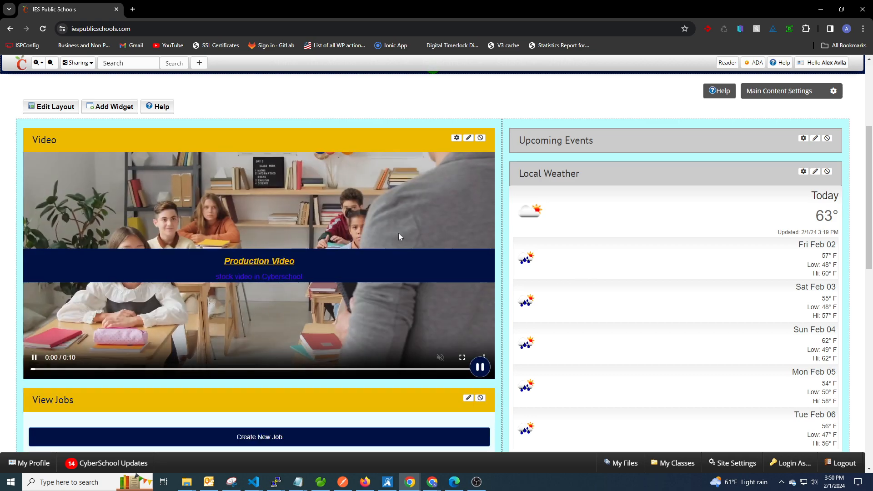
Review the Video widget's general and style settings, including the available Slide Effect options, and close the settings without saving
click(456, 137)
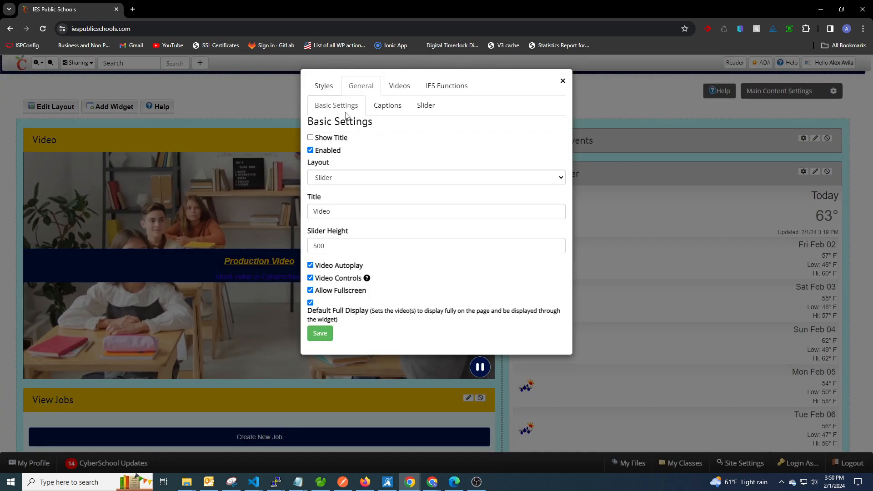
click(324, 87)
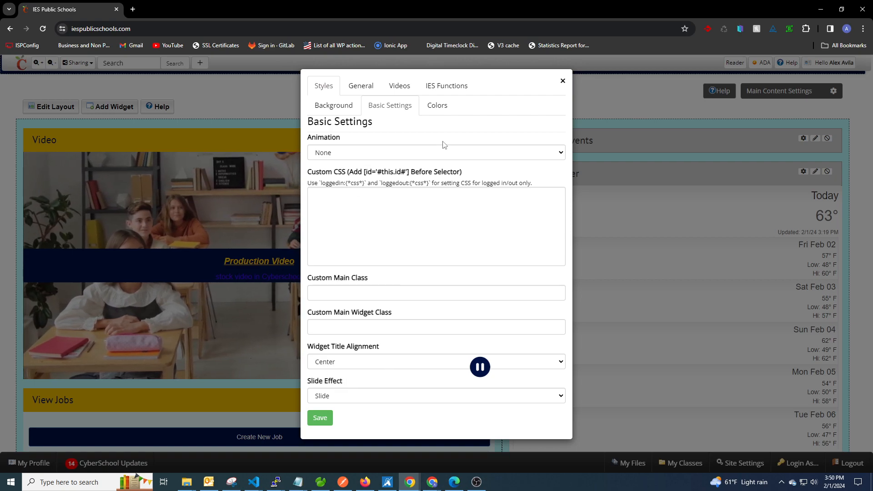
click(362, 88)
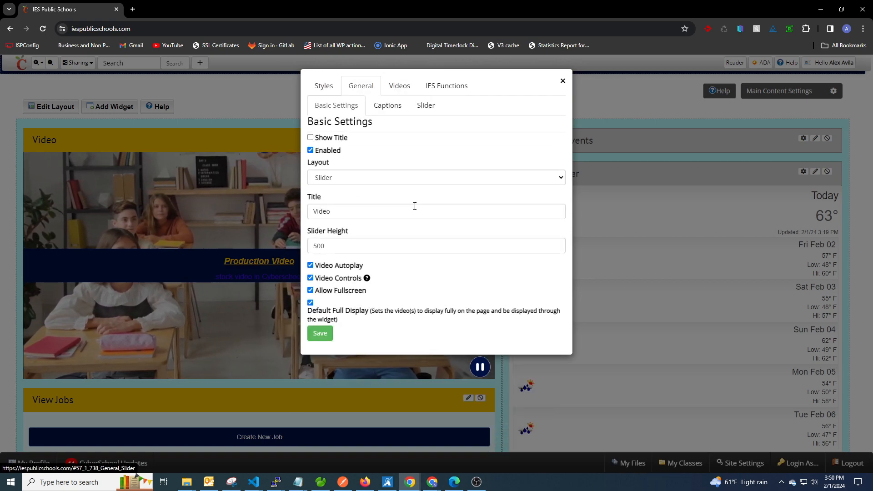
click(324, 86)
click(366, 396)
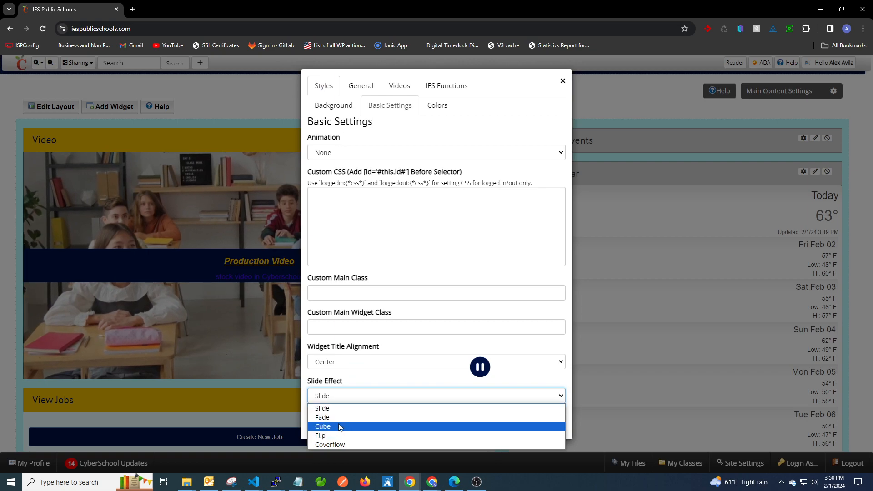
click(337, 401)
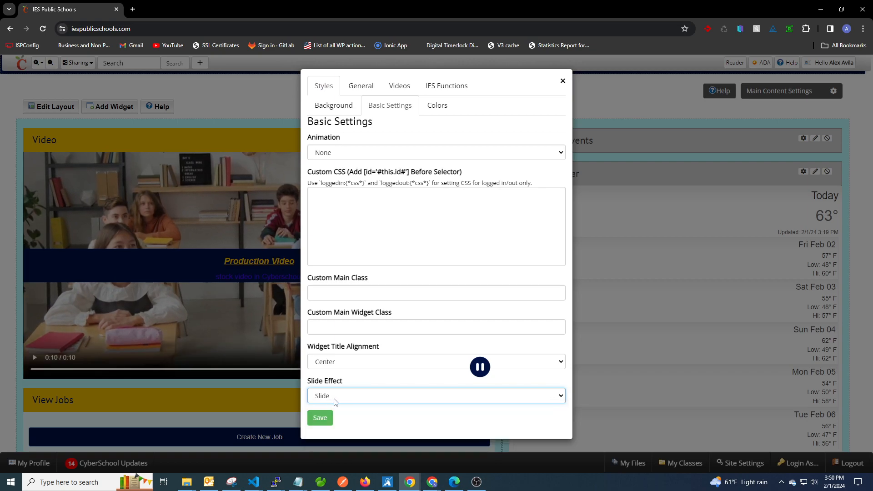
click(356, 89)
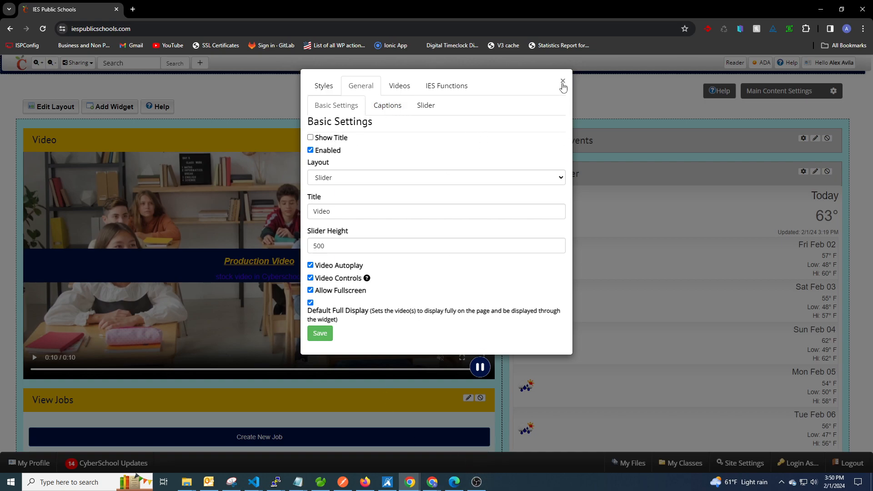
click(563, 82)
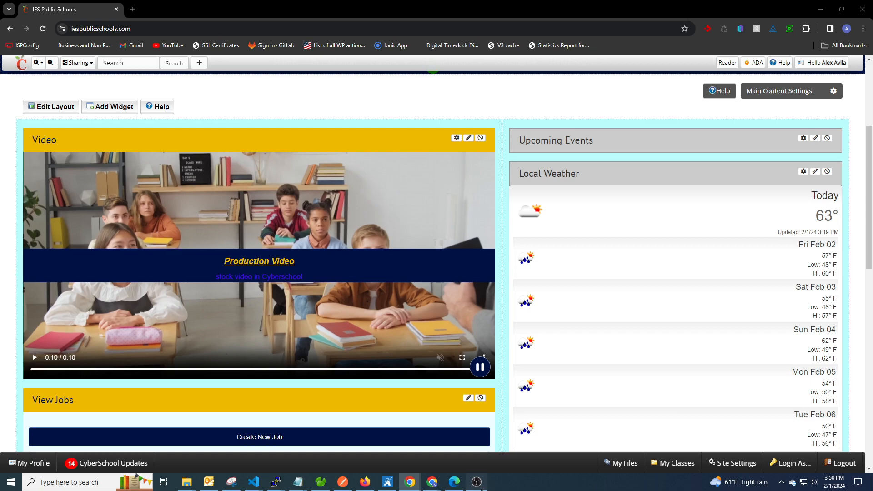